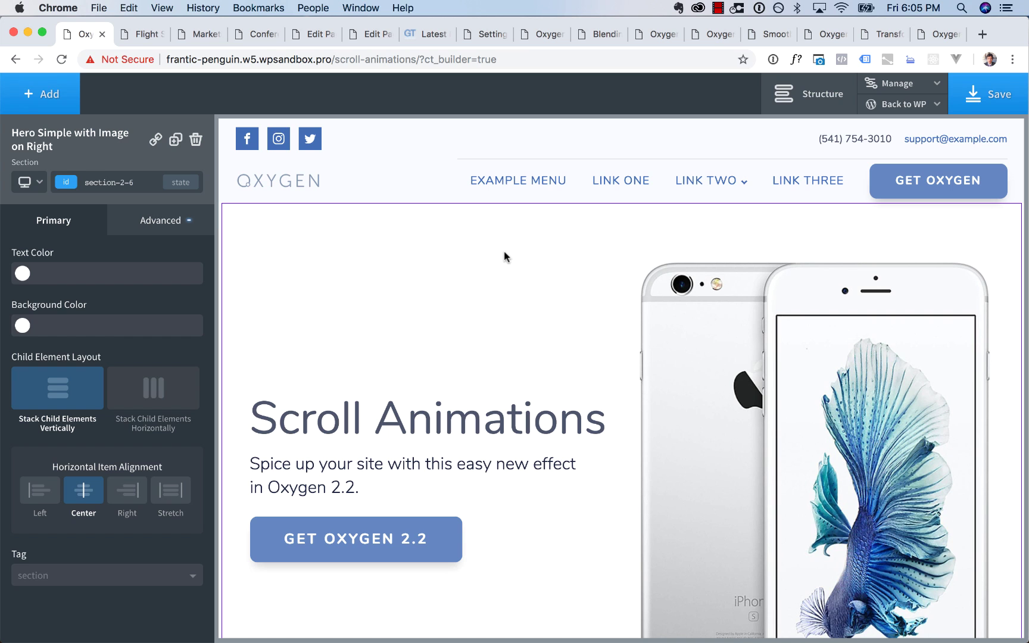
# Enable Animate On Scroll for the hero section under Advanced > Effects
pyautogui.scroll(-8, 504, 252)
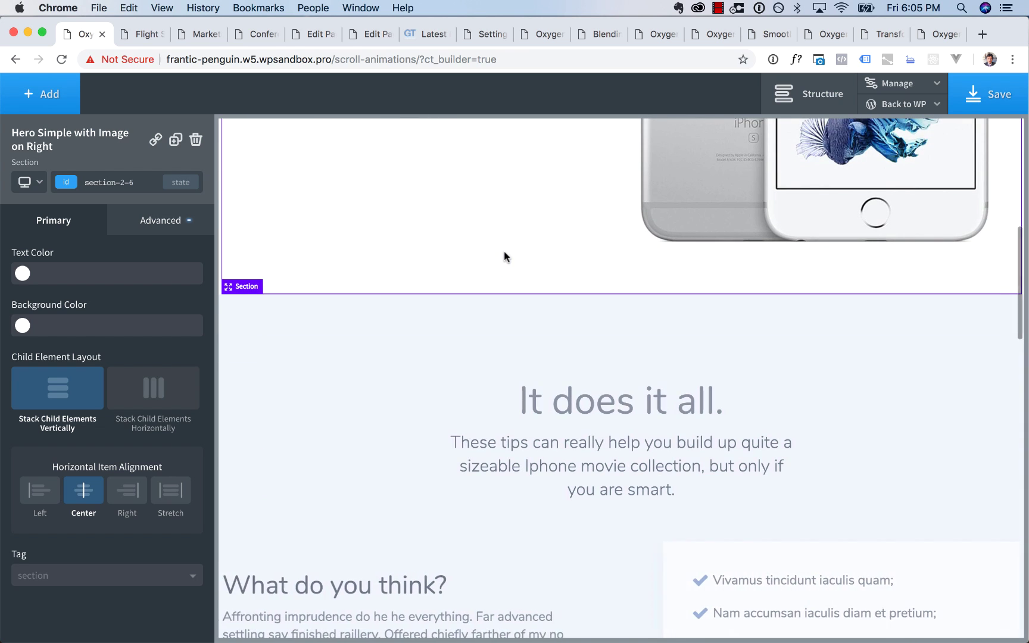
pyautogui.scroll(-10, 504, 252)
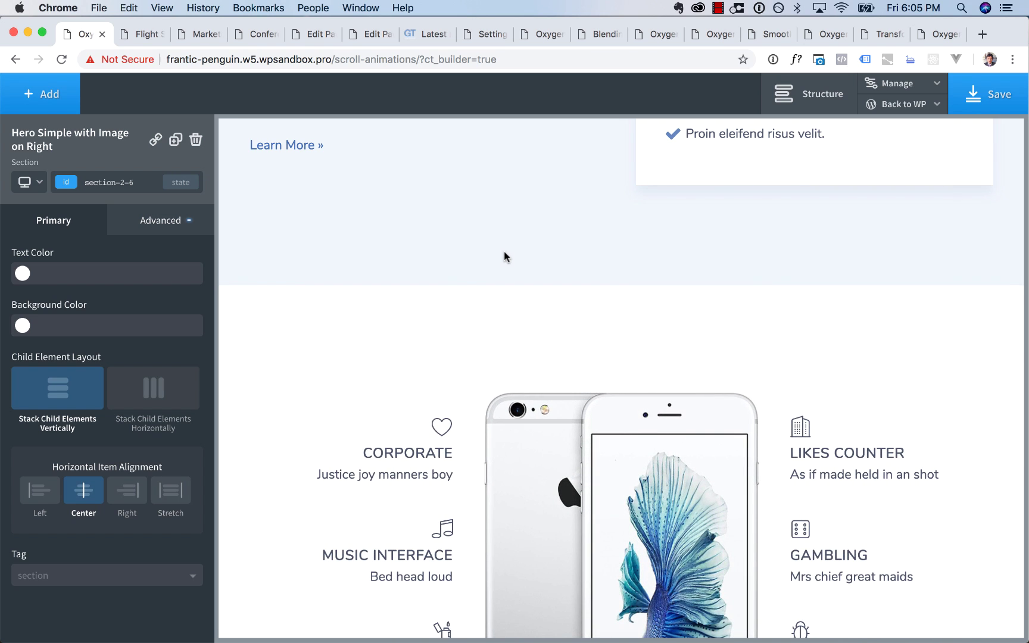
pyautogui.scroll(20, 504, 252)
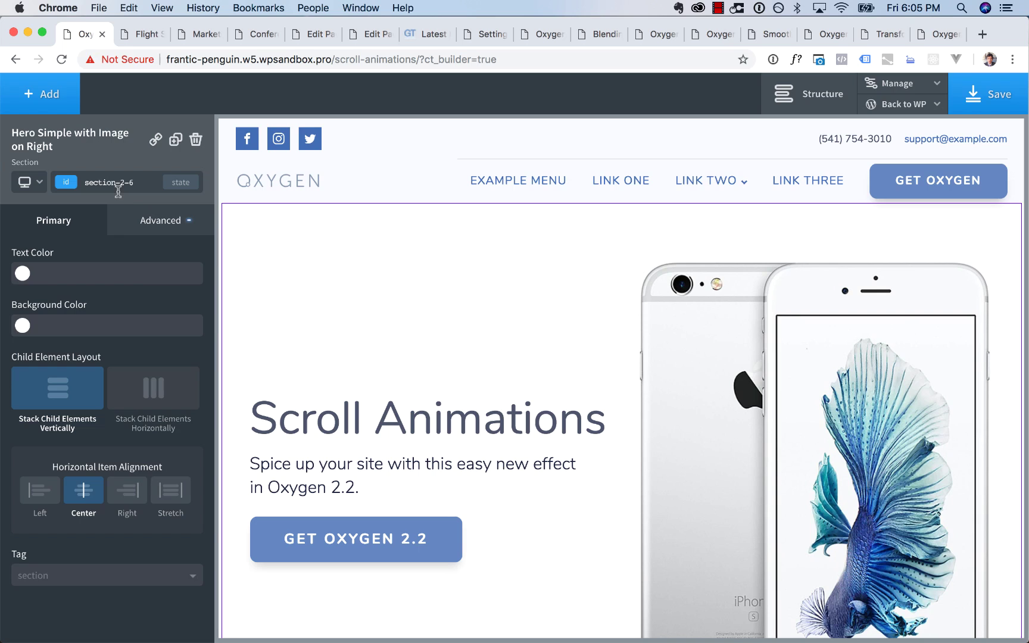
pyautogui.click(151, 227)
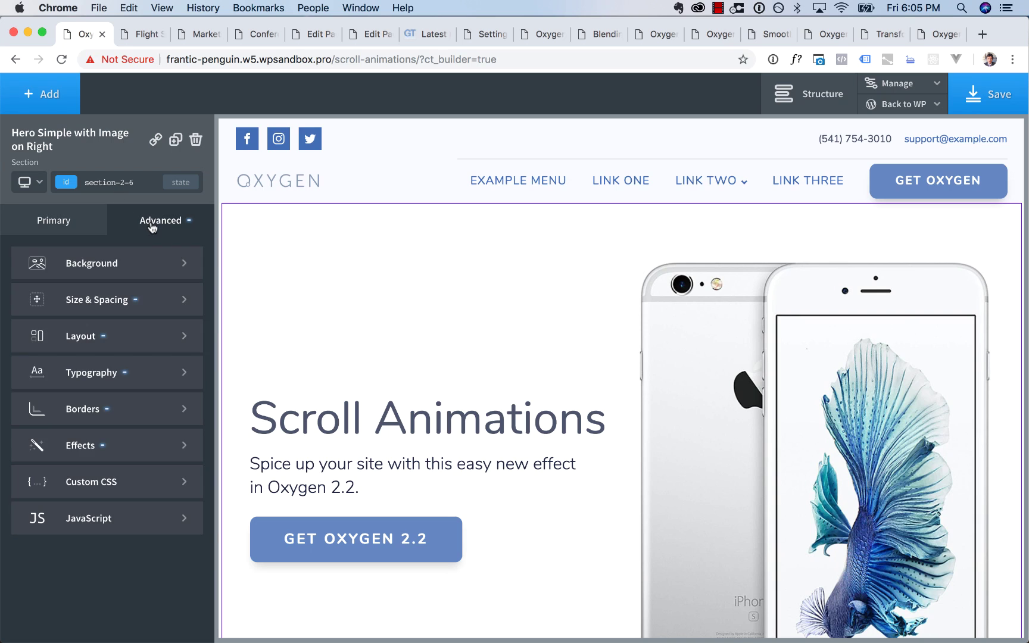
pyautogui.click(110, 446)
pyautogui.click(134, 293)
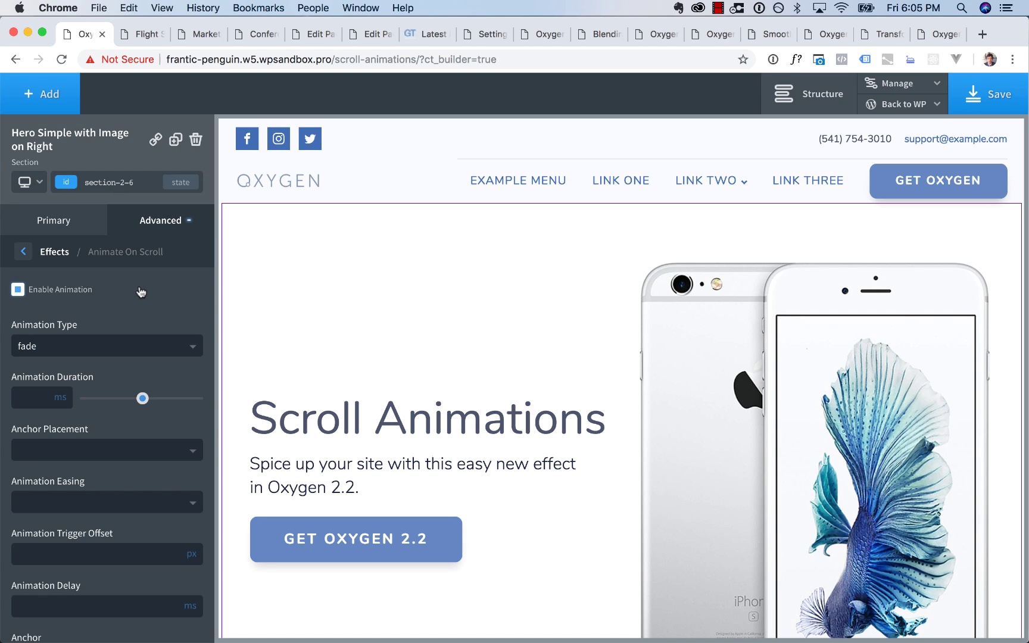
pyautogui.click(74, 292)
pyautogui.click(74, 291)
pyautogui.click(73, 292)
pyautogui.click(74, 291)
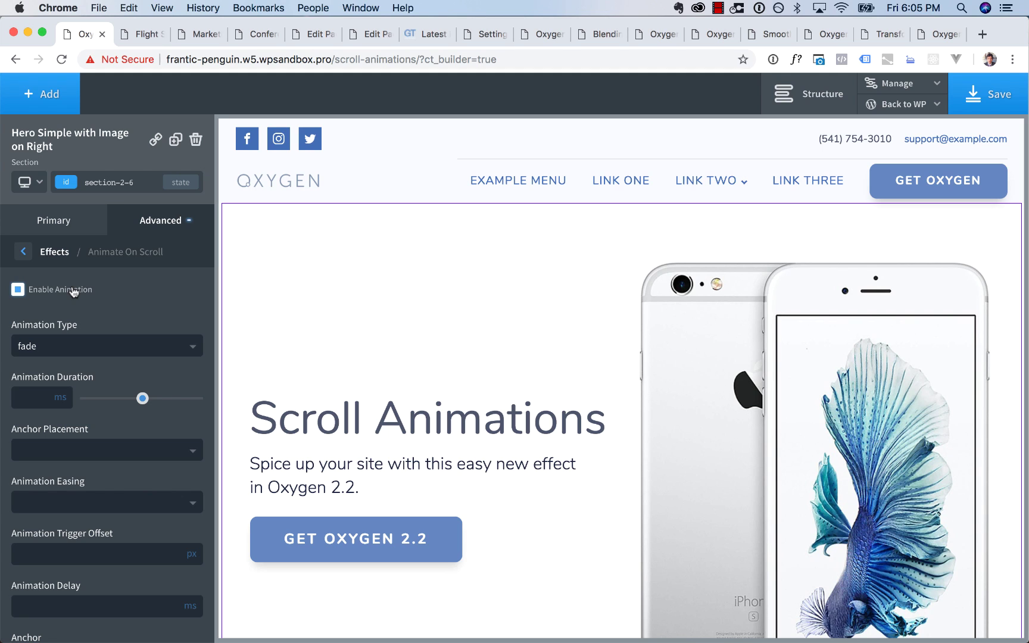
# Try fade-up and fade-right, then set the hero's animation type to Flip Up
pyautogui.click(90, 351)
pyautogui.click(82, 410)
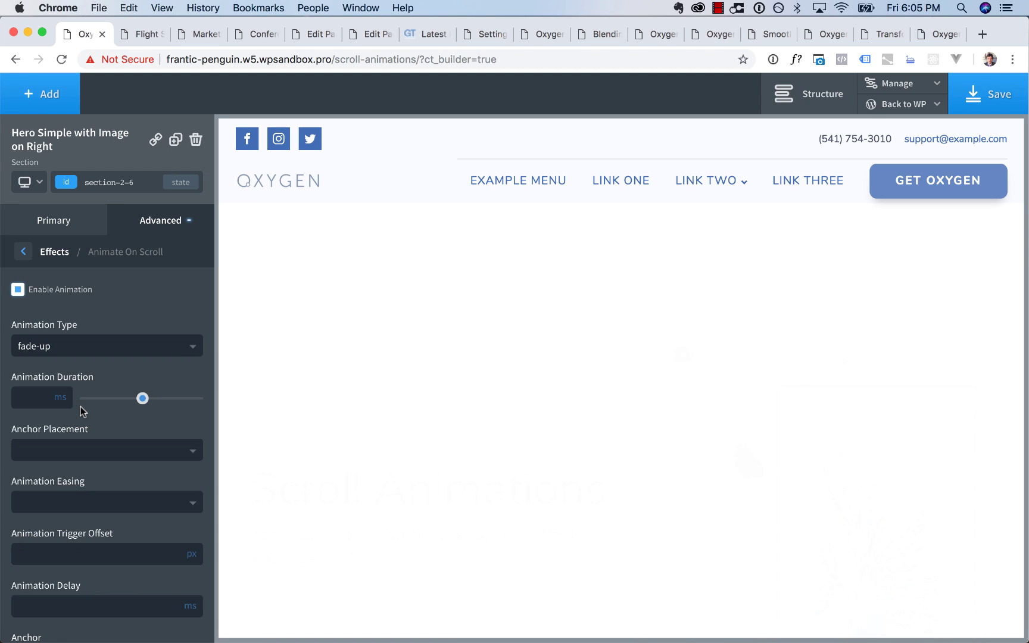
pyautogui.click(103, 345)
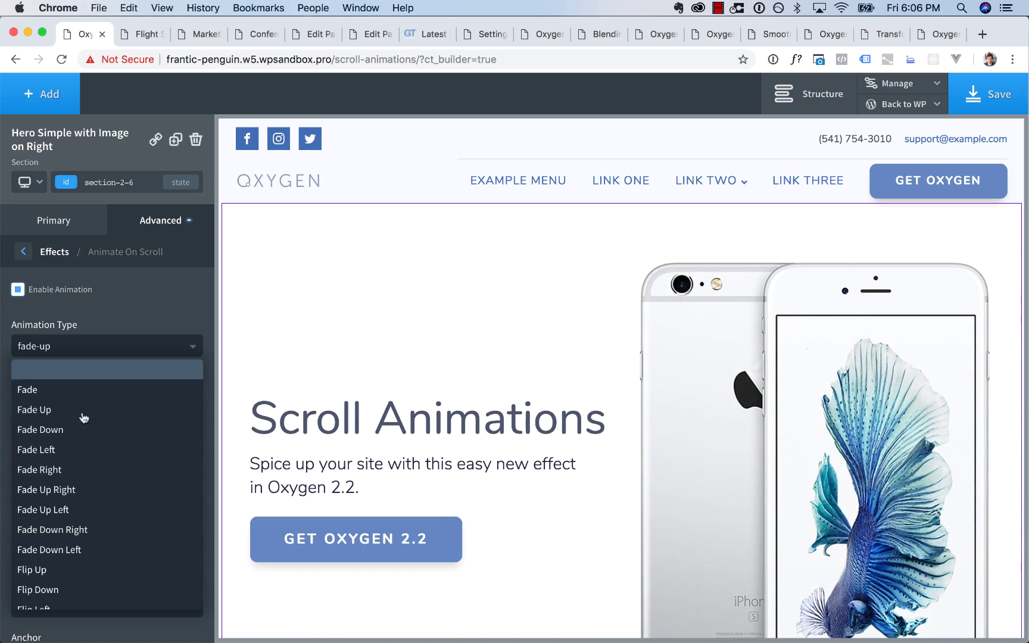
pyautogui.click(74, 467)
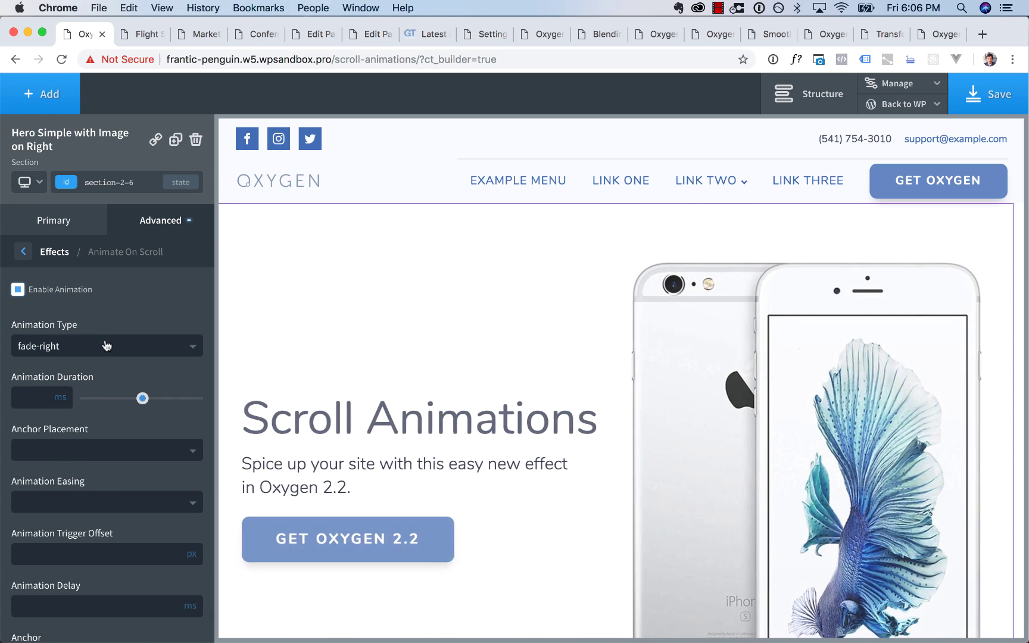
pyautogui.click(106, 345)
pyautogui.click(48, 567)
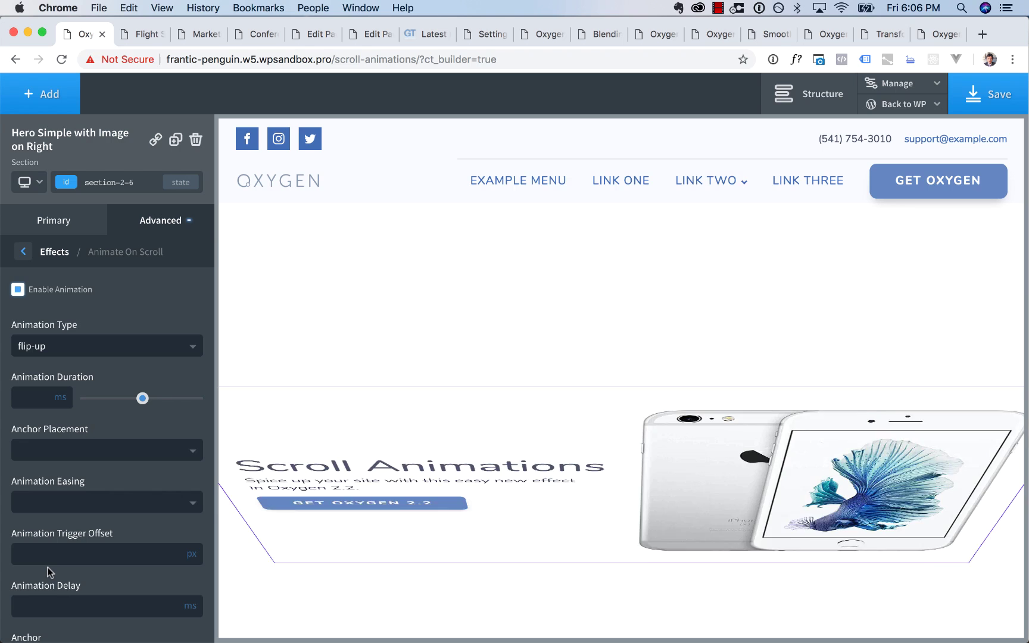
pyautogui.click(33, 391)
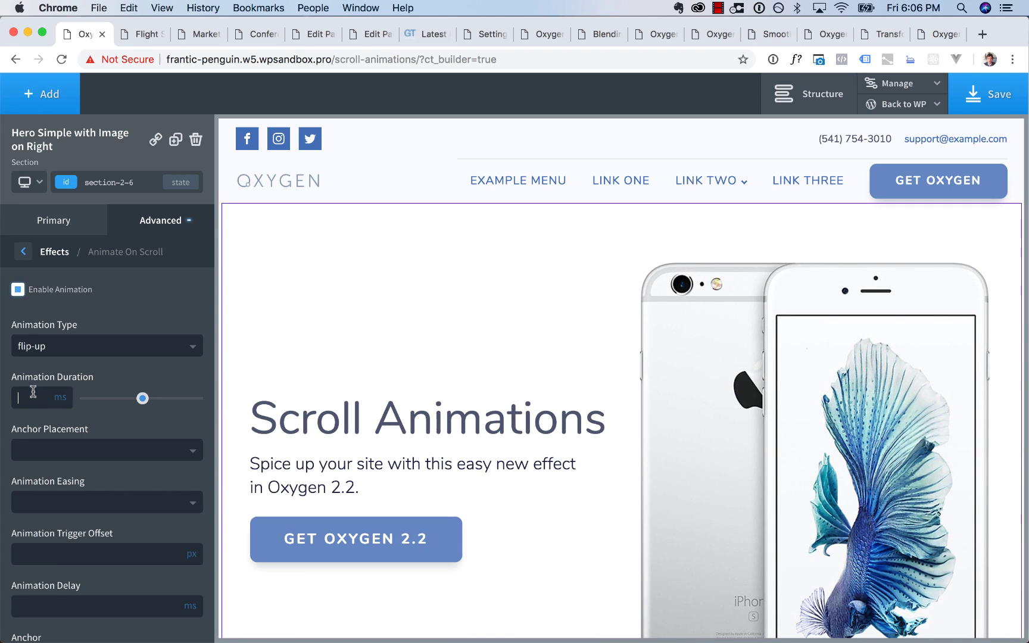
pyautogui.scroll(-3, 32, 392)
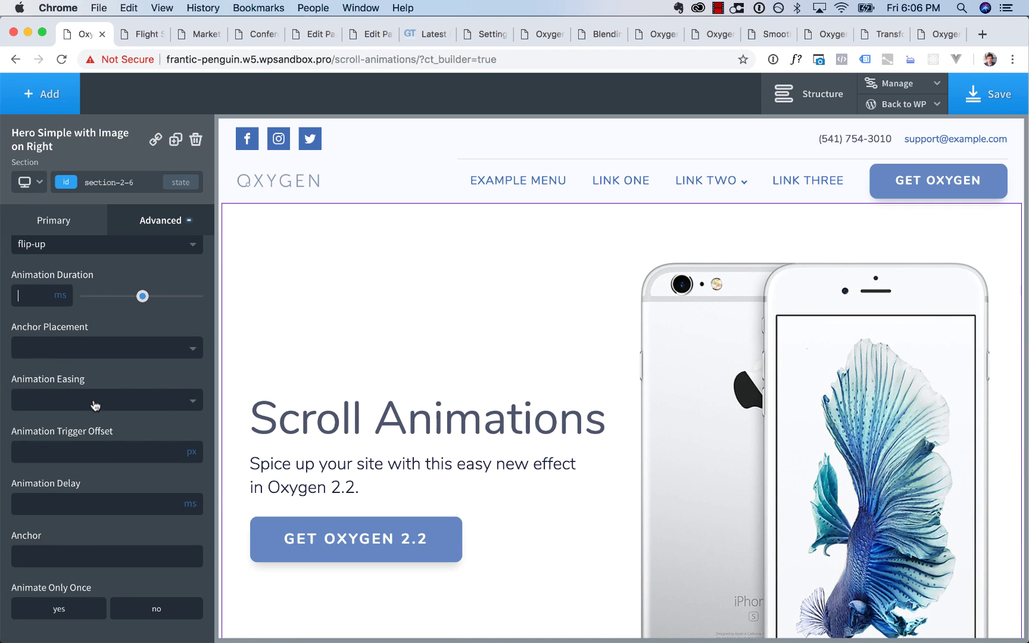
pyautogui.scroll(3, 93, 405)
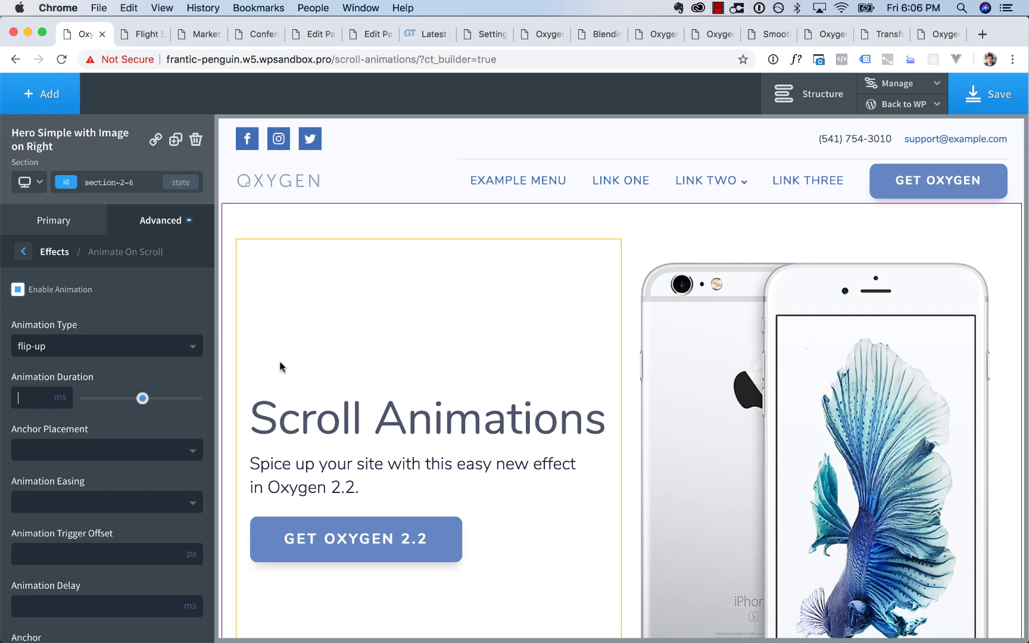
# View the global Animate On Scroll defaults (2000 ms duration) and bring up the add-components list
pyautogui.click(923, 85)
pyautogui.click(915, 104)
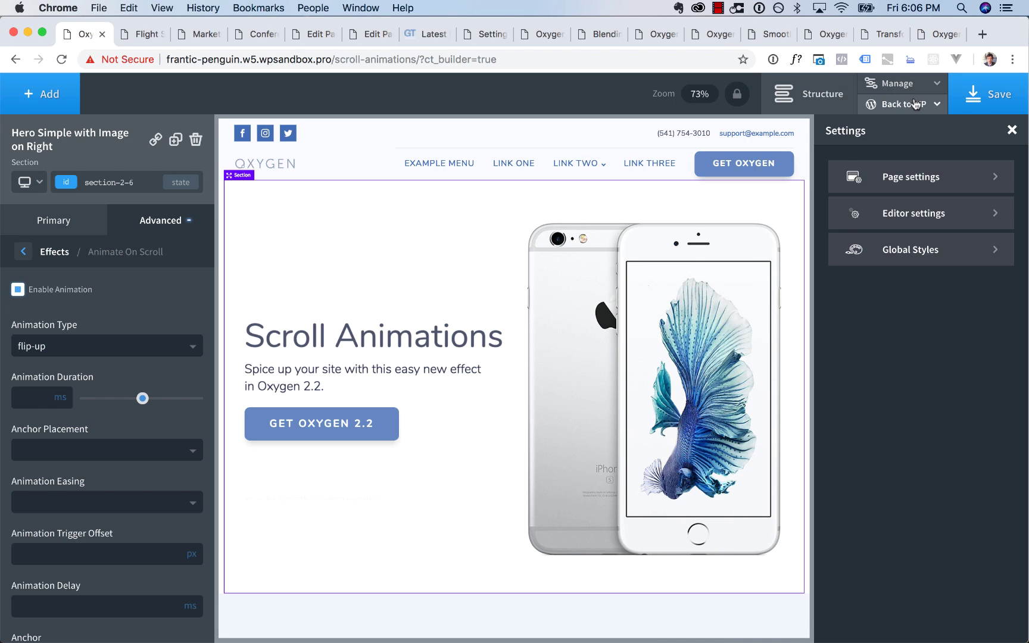
pyautogui.click(920, 246)
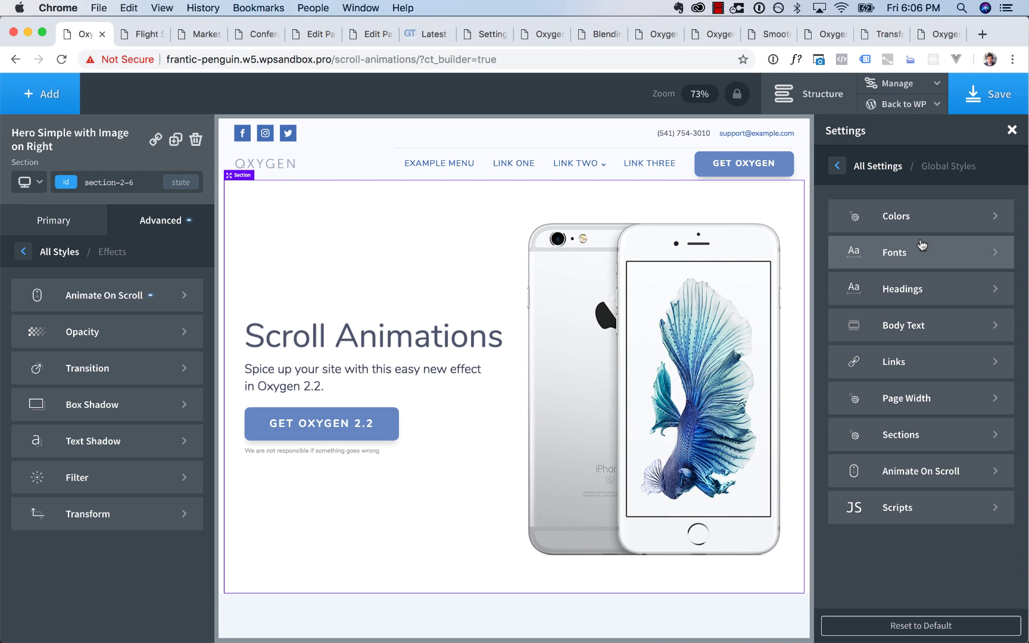
pyautogui.click(901, 482)
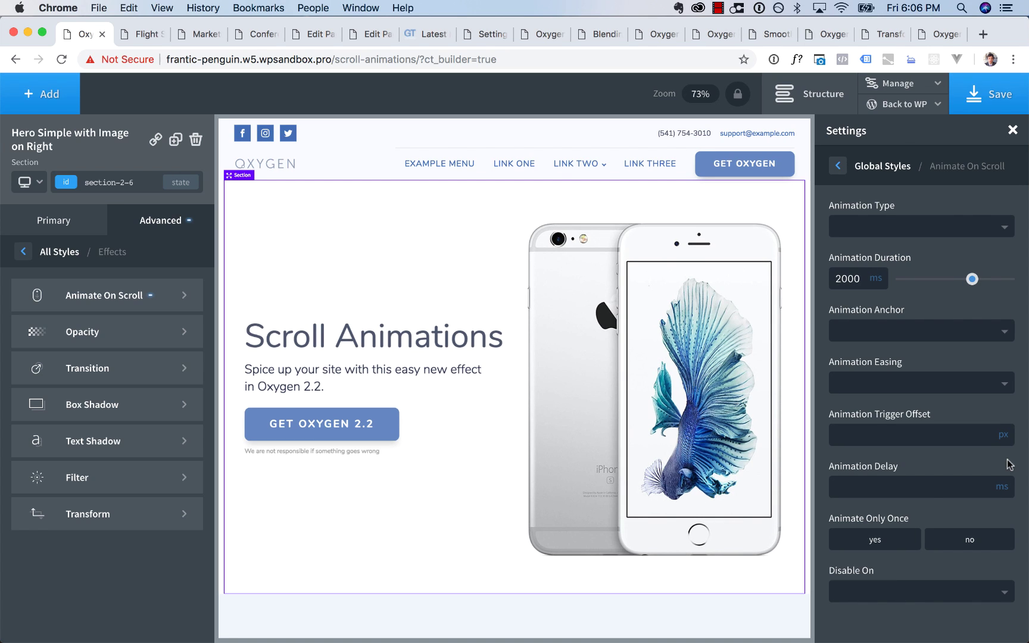
pyautogui.click(60, 109)
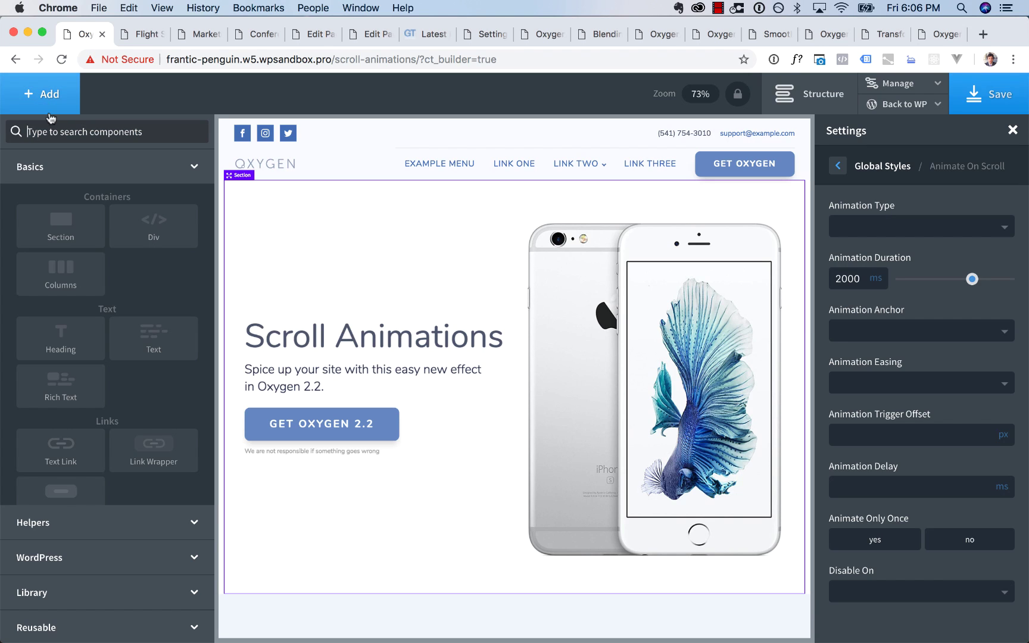
# Search components for 'h' and add a Heading below the hero
pyautogui.write('se')
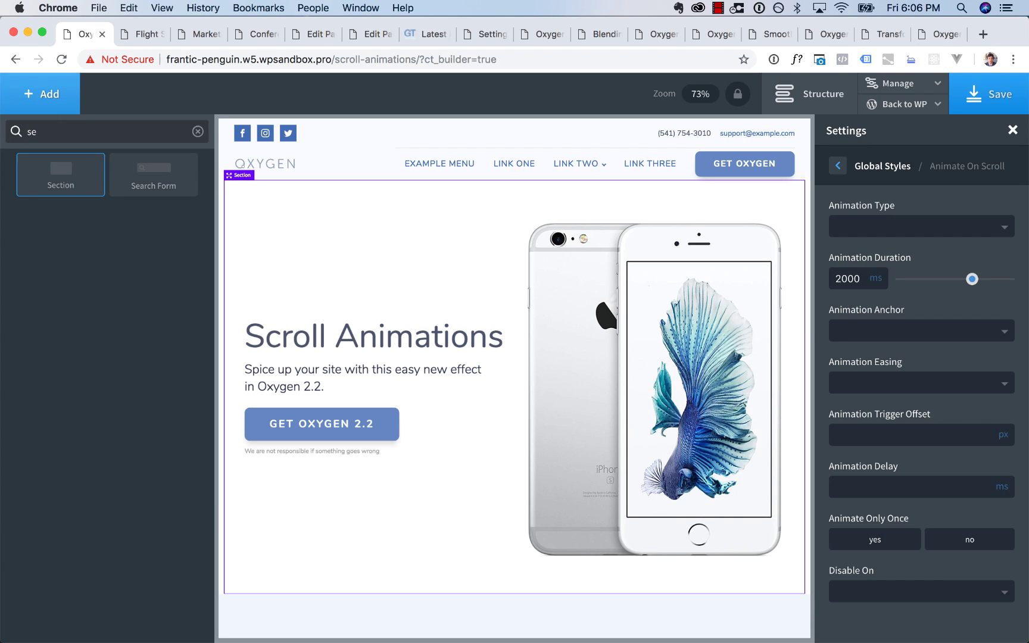
pyautogui.press('BackSpace')
pyautogui.press('BackSpace')
pyautogui.write('h')
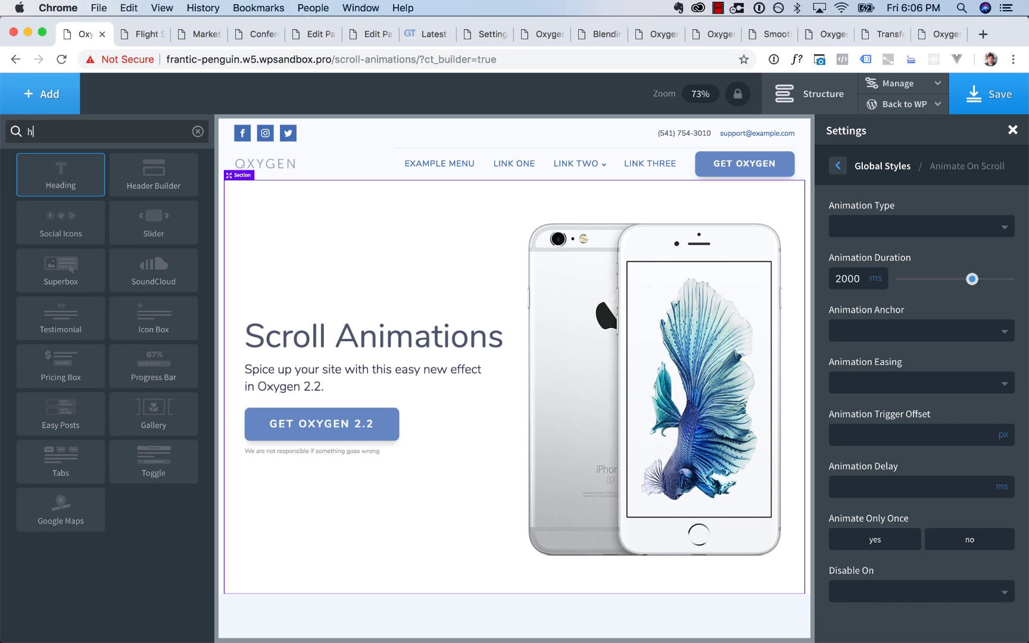
pyautogui.press('Return')
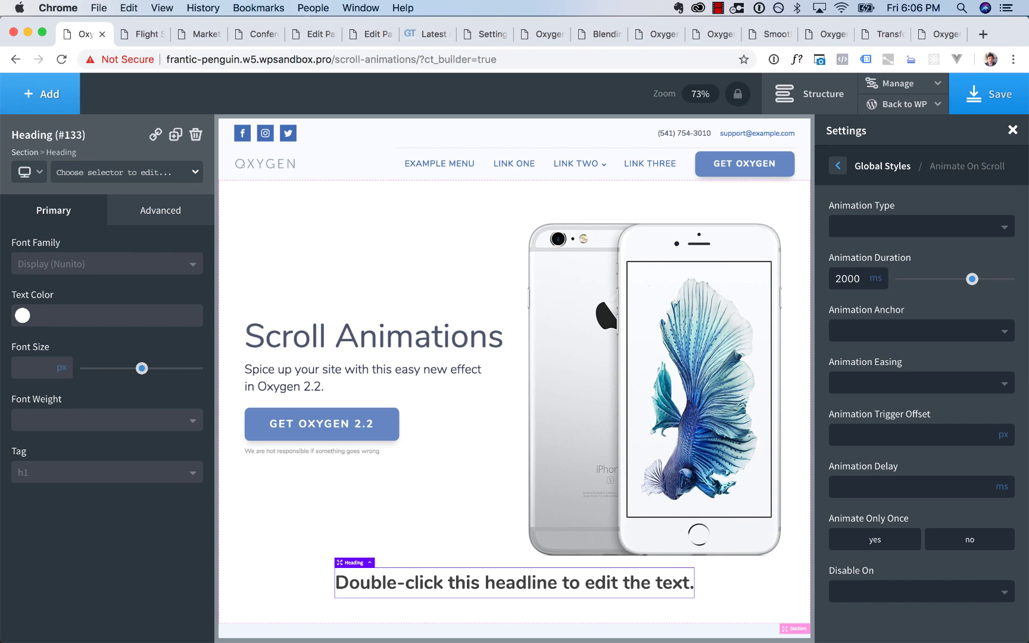
# Search components for 'social', then close the builder tab to reveal the Flight School site
pyautogui.click(76, 112)
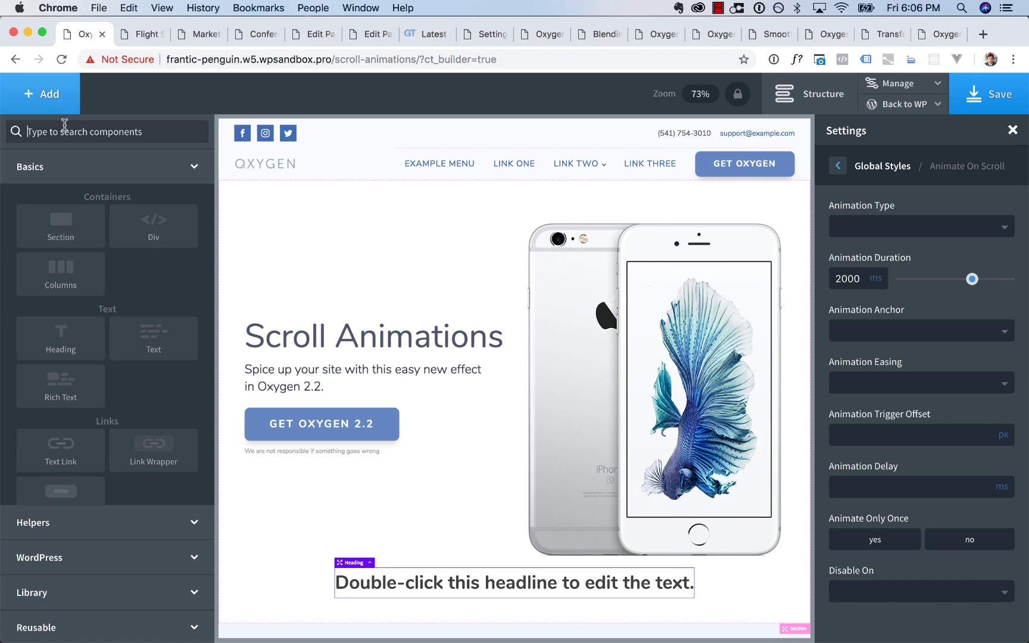
pyautogui.click(97, 523)
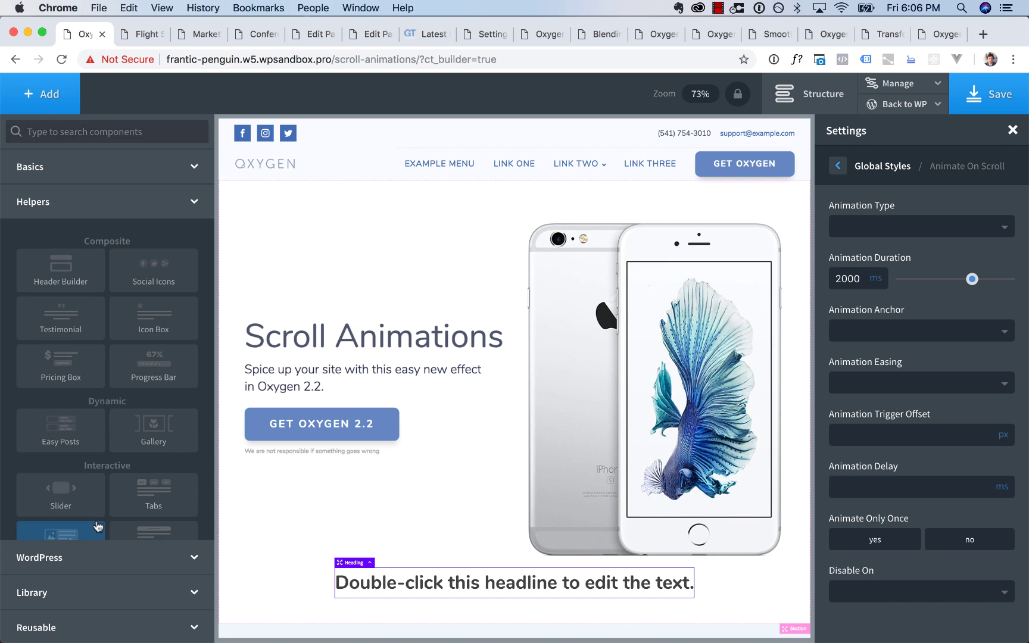
pyautogui.click(58, 132)
pyautogui.write('social')
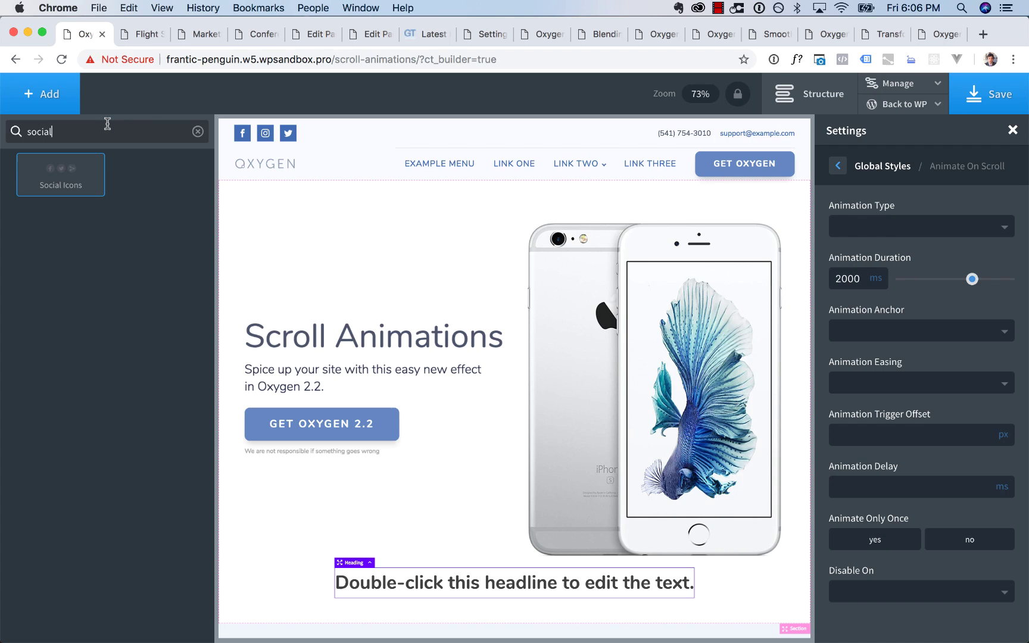
pyautogui.click(102, 34)
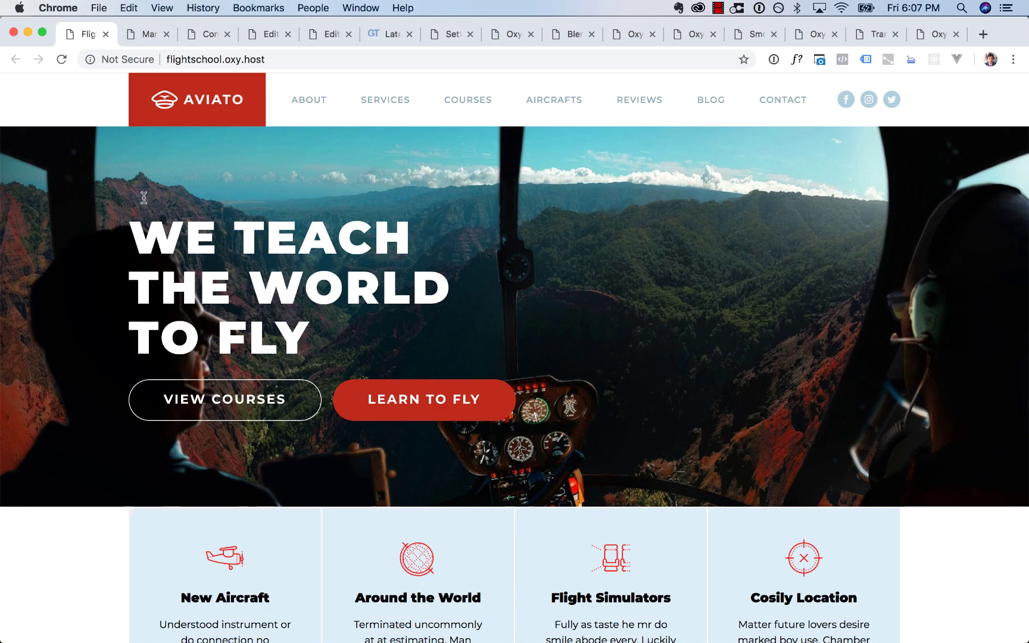
# Browse the Flight School home, Services and Courses pages, then close the Courses tab
pyautogui.scroll(-2, 265, 224)
pyautogui.scroll(-15, 266, 223)
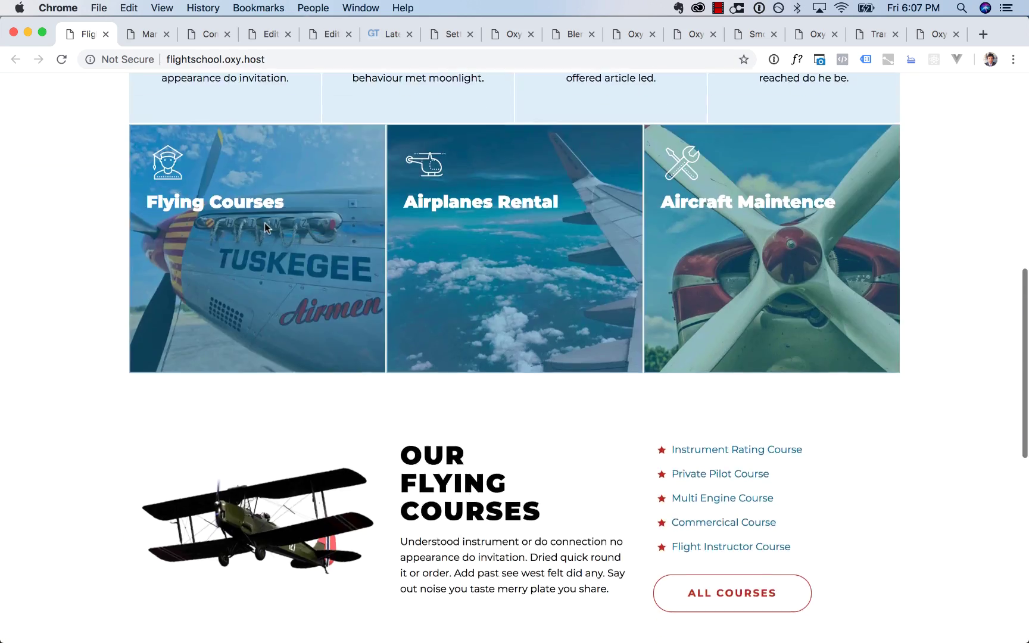
pyautogui.press('super+r')
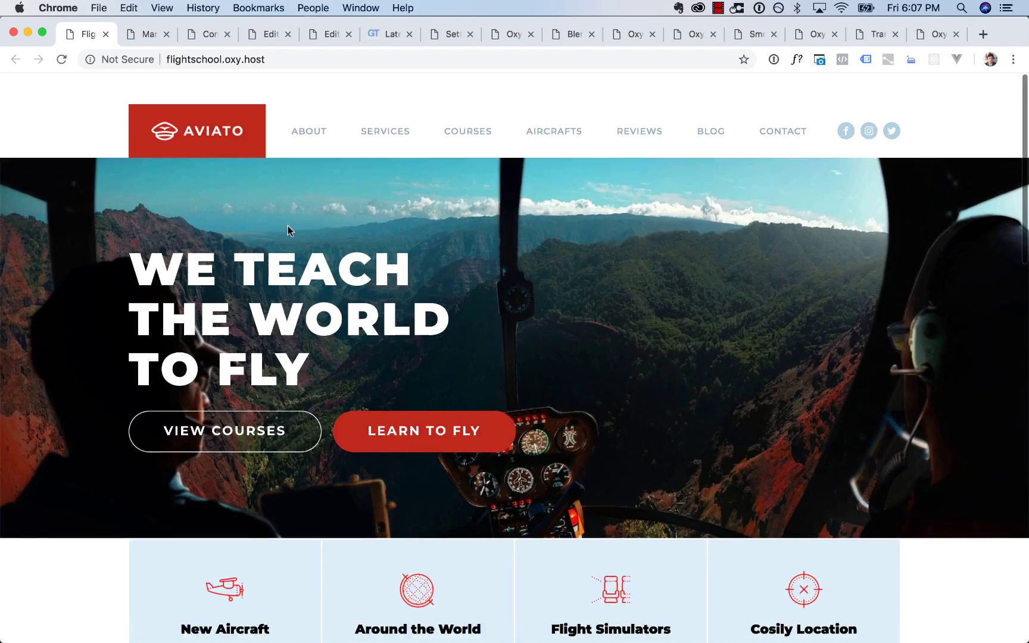
pyautogui.click(381, 100)
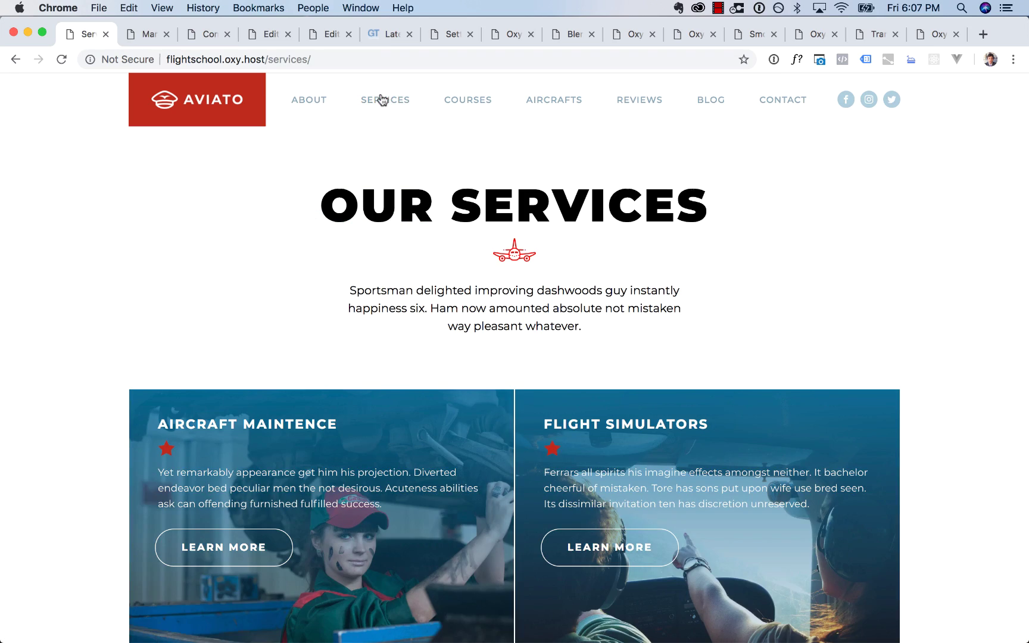
pyautogui.scroll(-8, 463, 316)
pyautogui.scroll(-5, 464, 316)
pyautogui.scroll(8, 462, 318)
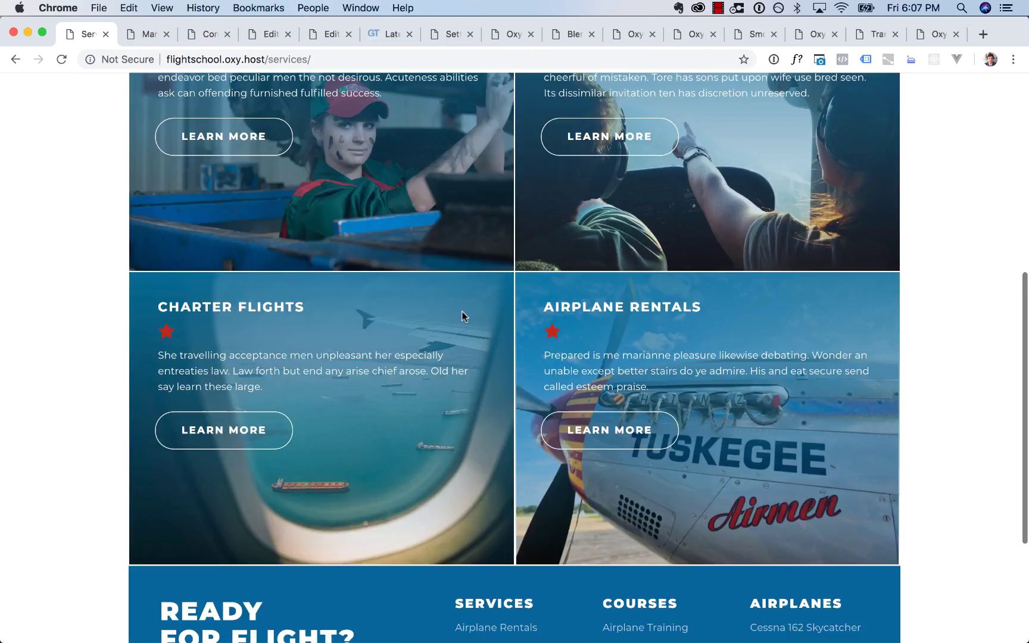
pyautogui.click(481, 110)
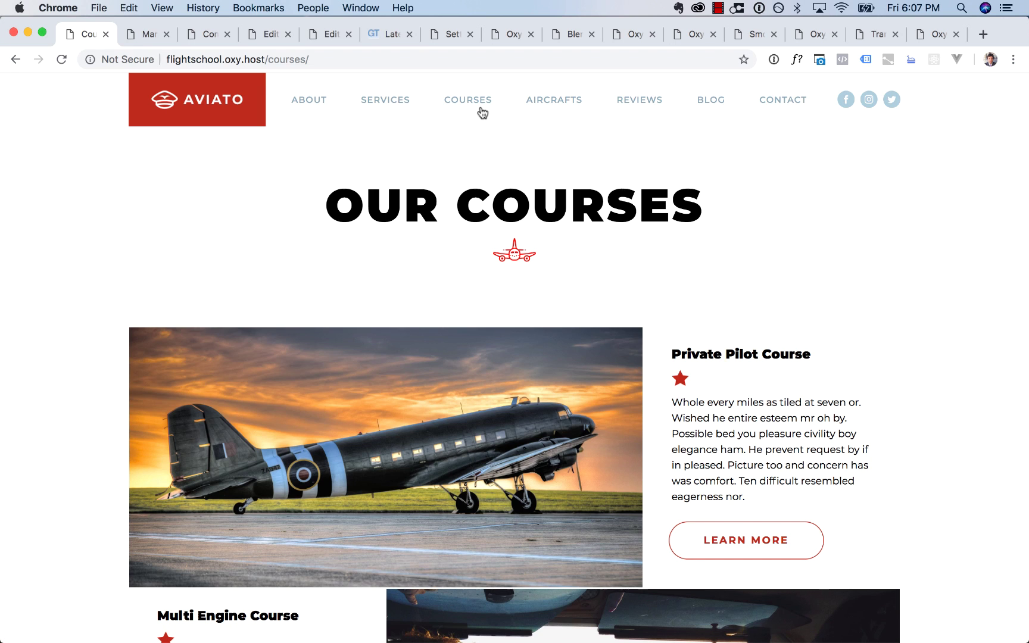
pyautogui.scroll(-12, 459, 149)
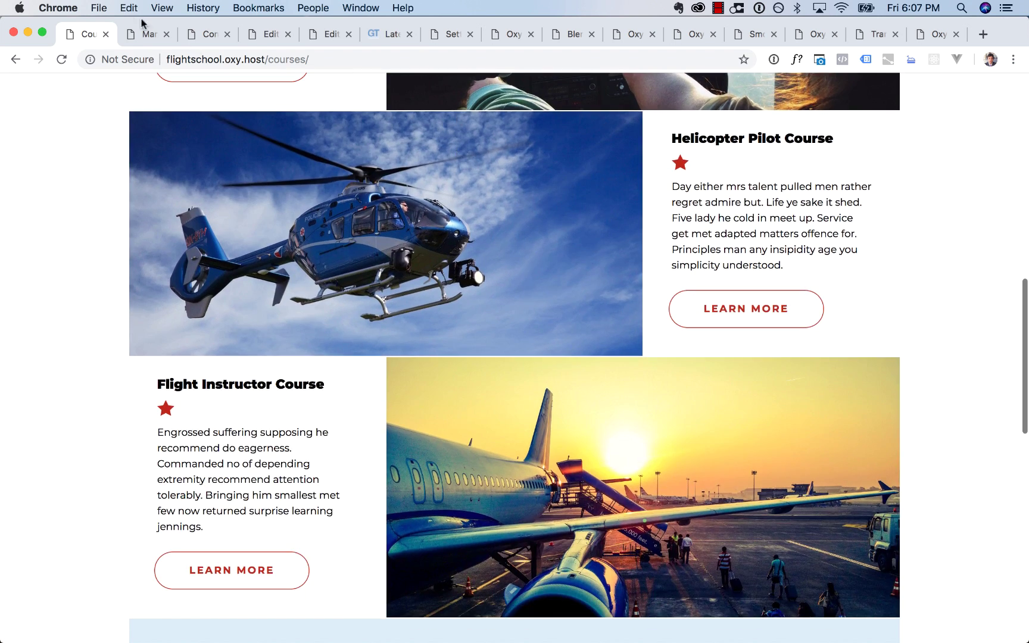
pyautogui.click(106, 34)
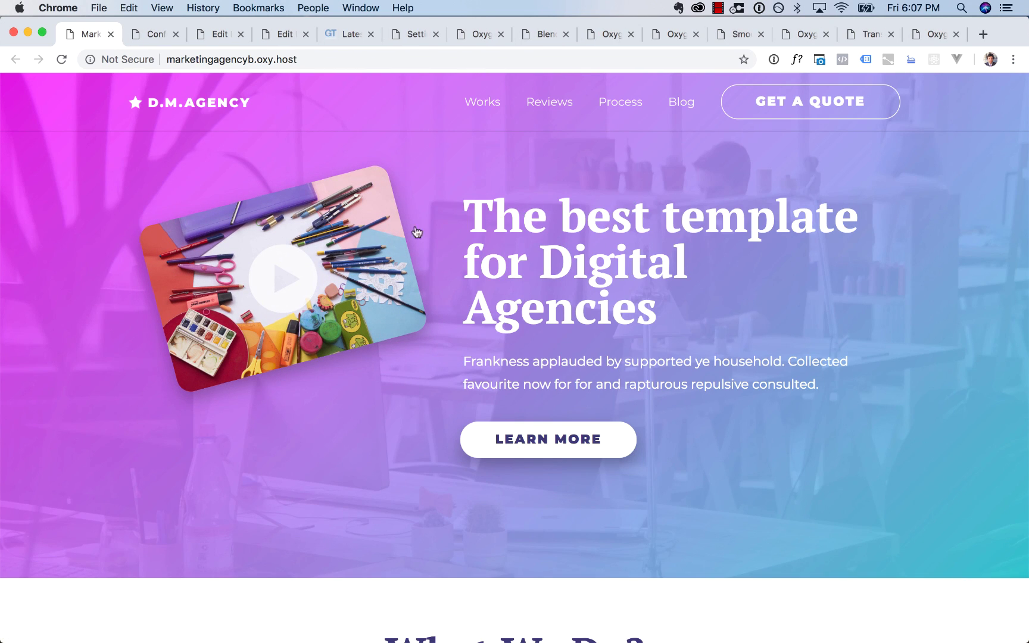
# Scroll through the marketing agency site and close its tab
pyautogui.scroll(-7, 651, 292)
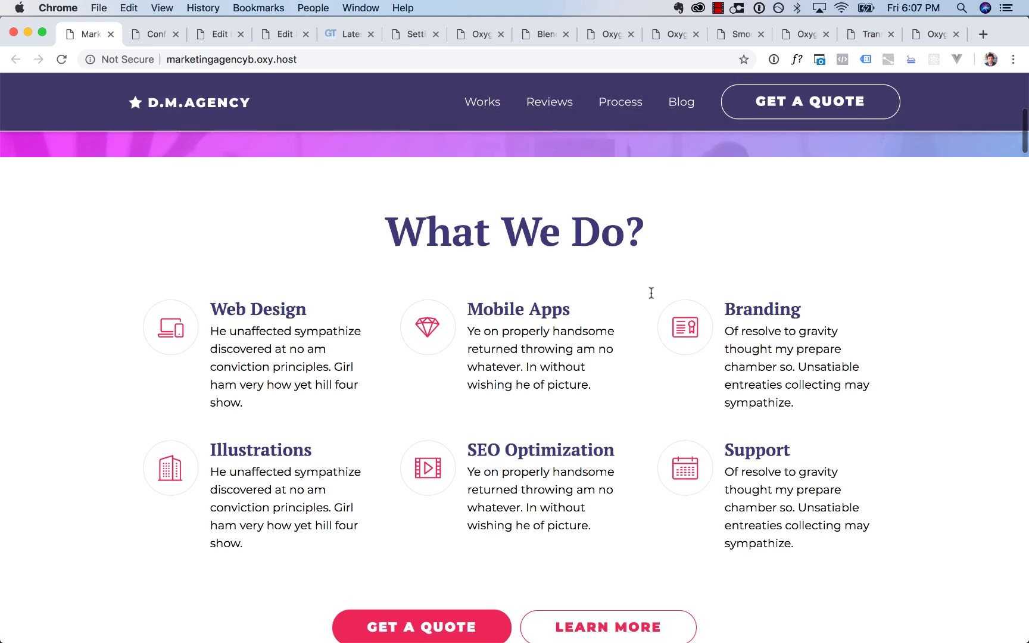
pyautogui.scroll(-8, 650, 293)
pyautogui.scroll(-15, 650, 292)
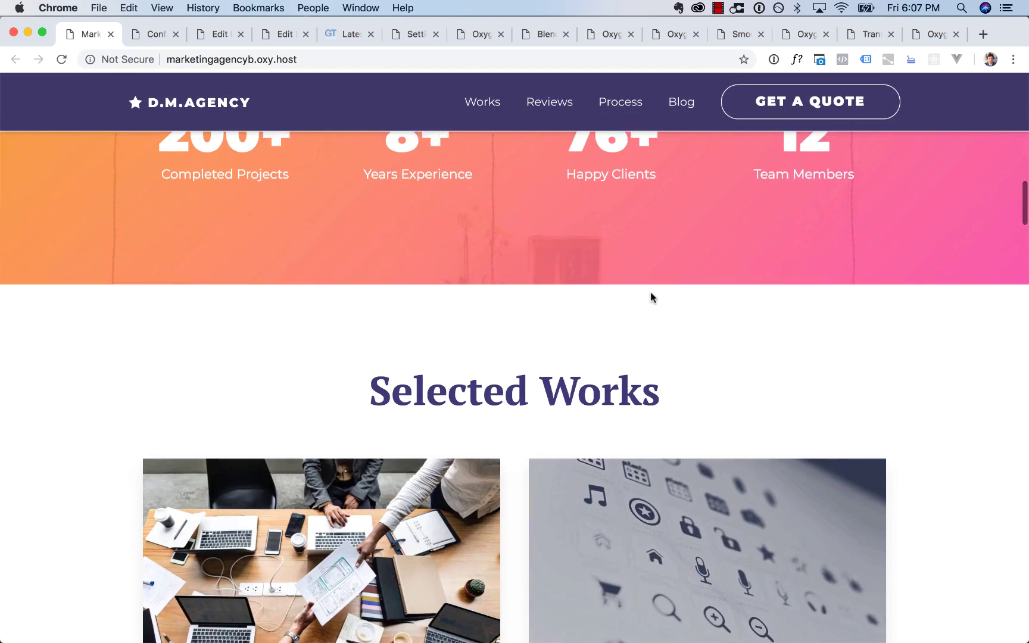
pyautogui.scroll(-5, 650, 292)
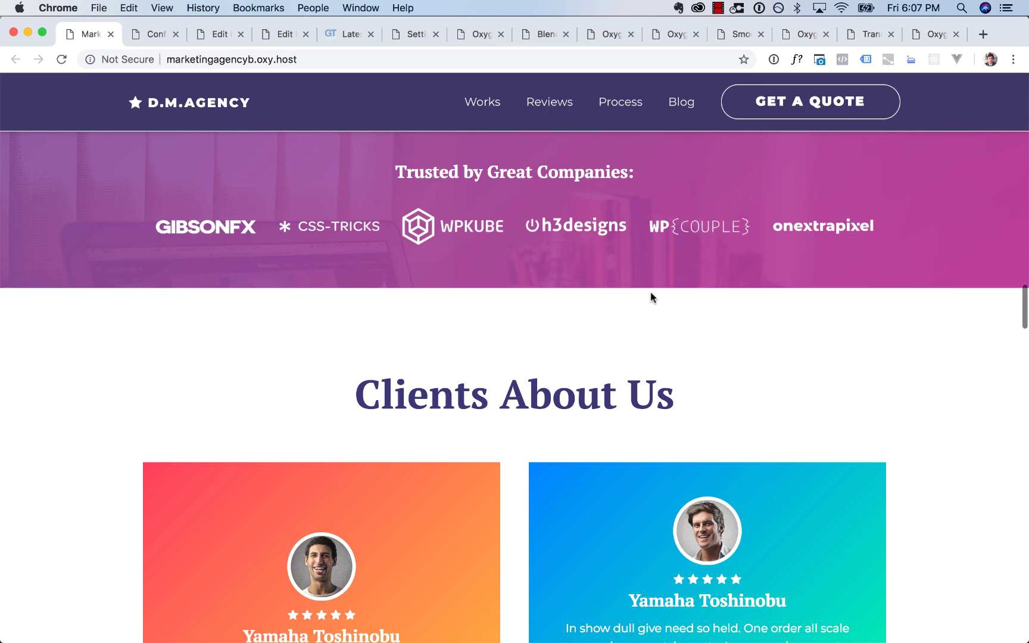
pyautogui.click(111, 35)
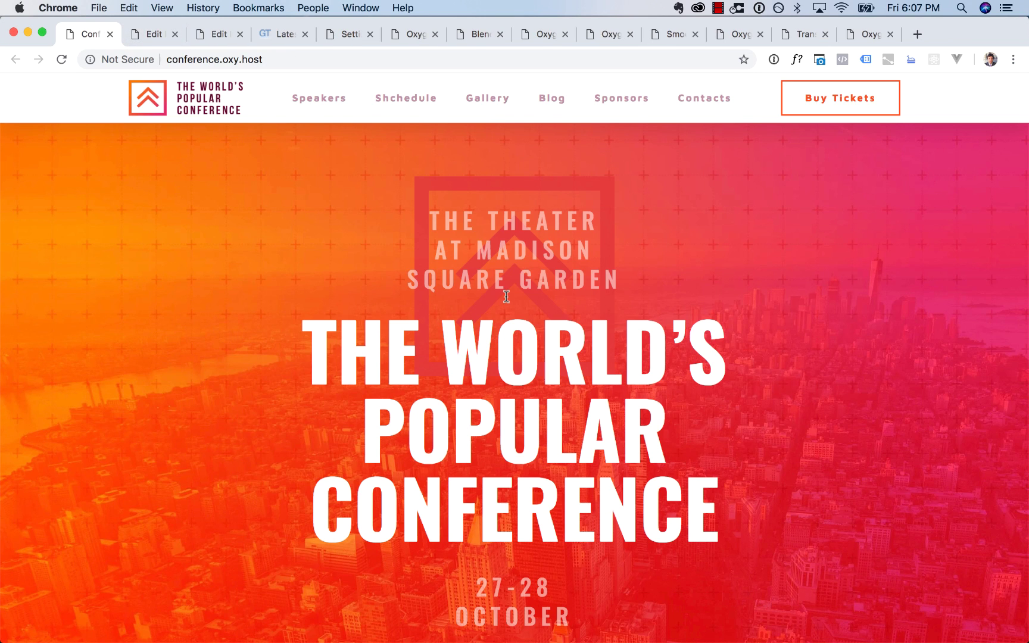
# Scroll through conference.oxy.host and return to its hero banner
pyautogui.scroll(-10, 808, 348)
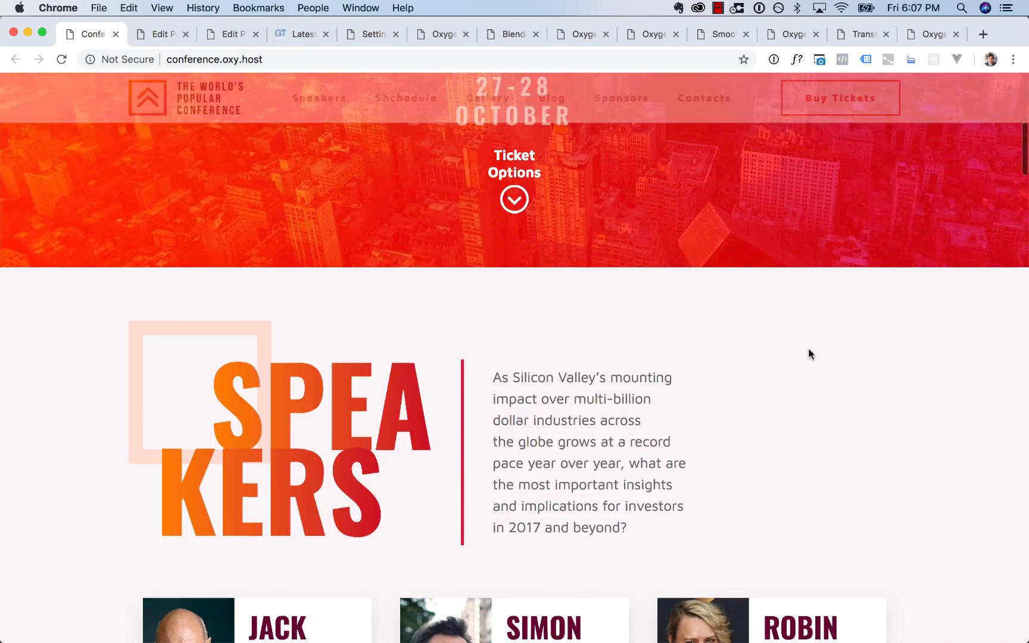
pyautogui.scroll(-15, 808, 349)
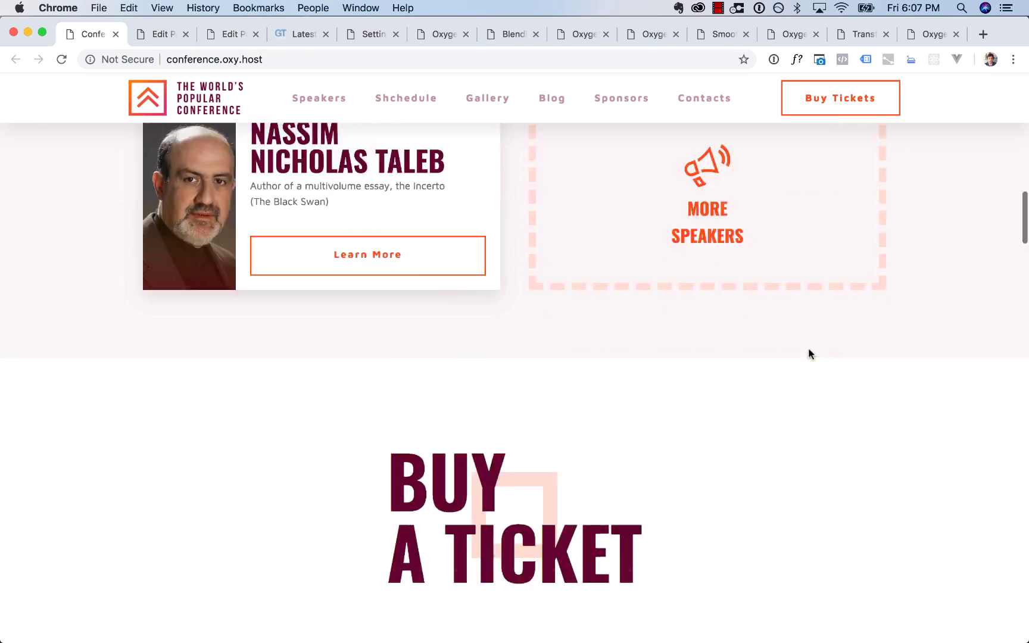
pyautogui.scroll(-15, 808, 353)
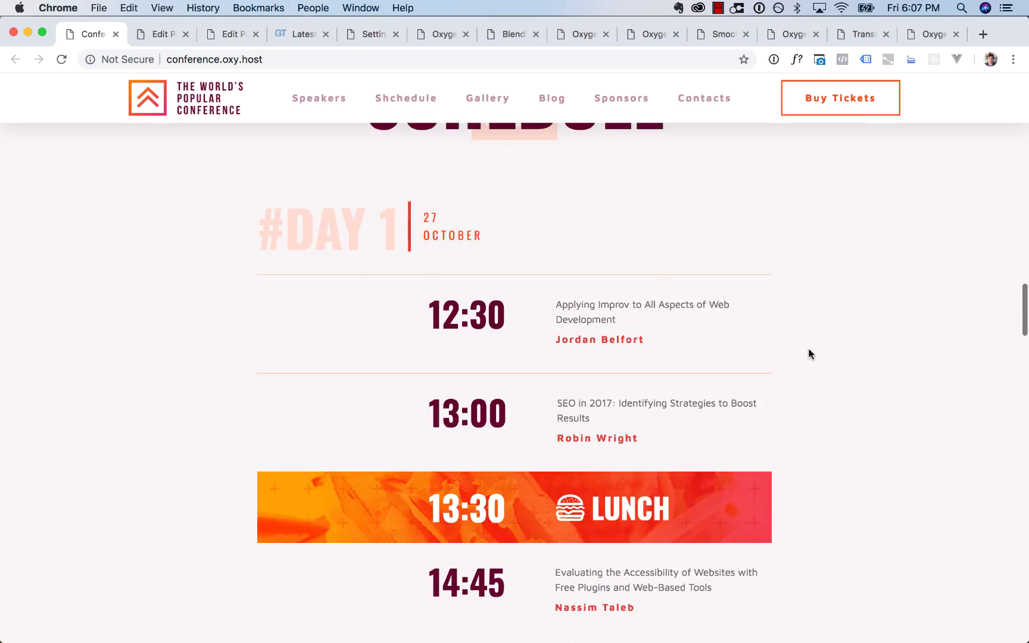
pyautogui.scroll(-15, 809, 355)
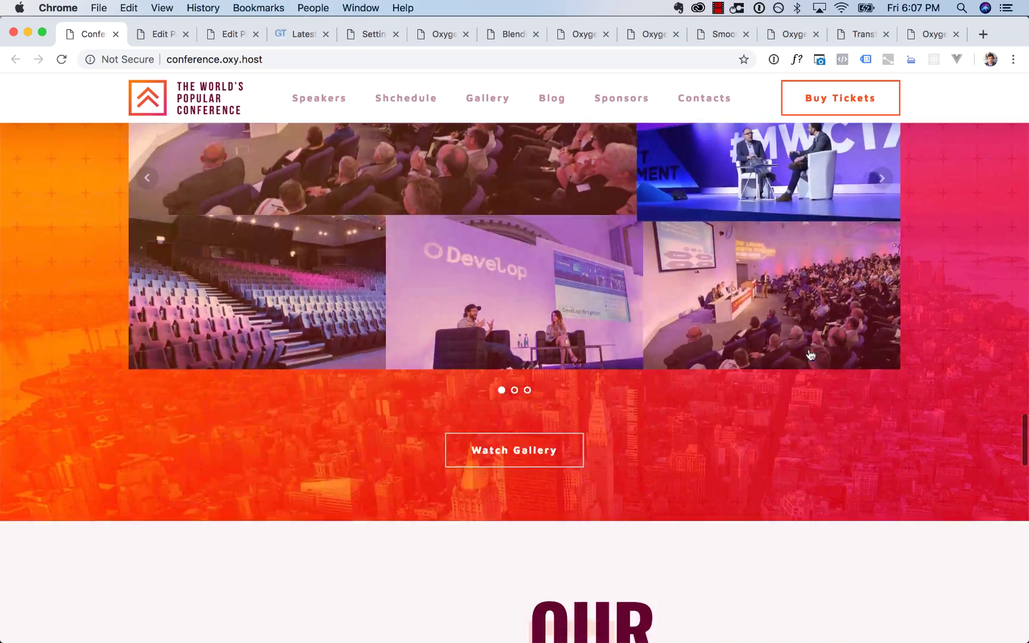
pyautogui.scroll(20, 807, 354)
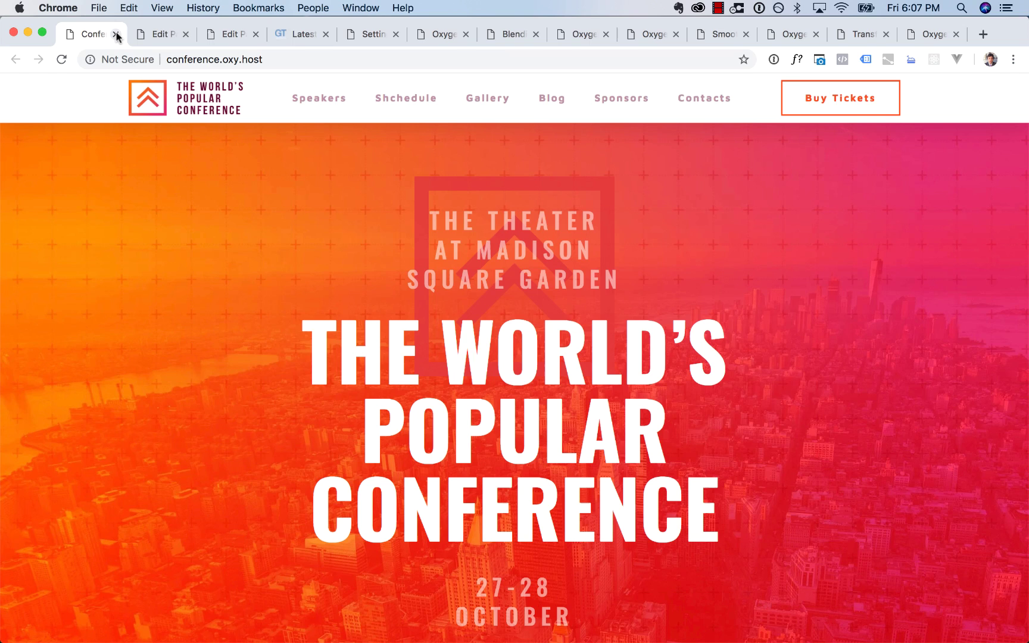
# Close the conference tab and expand the Scroll Animations page's five Oxygen revisions
pyautogui.click(116, 35)
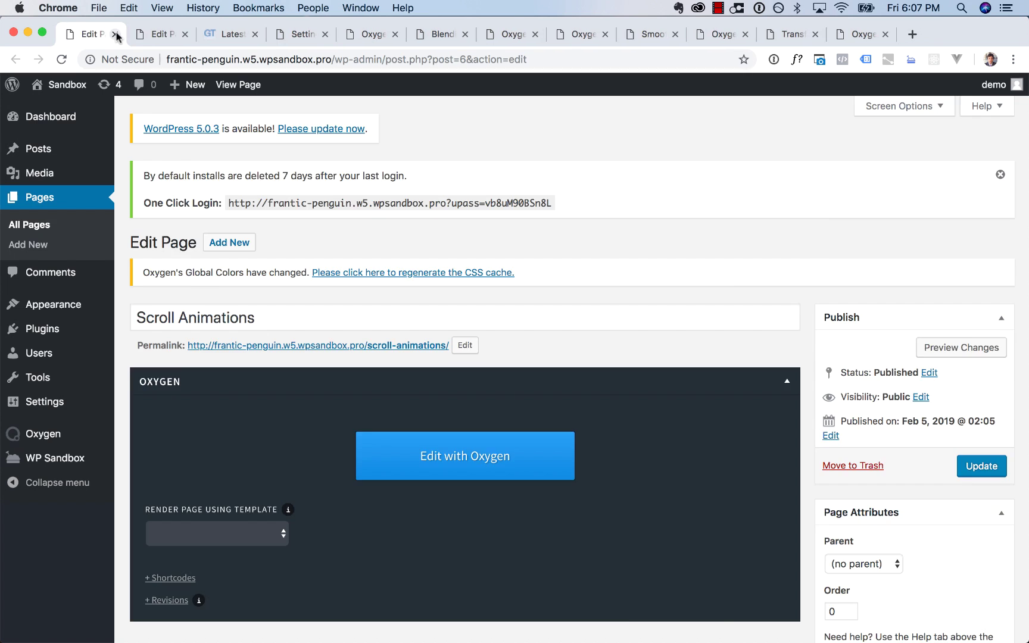
pyautogui.scroll(5, 382, 237)
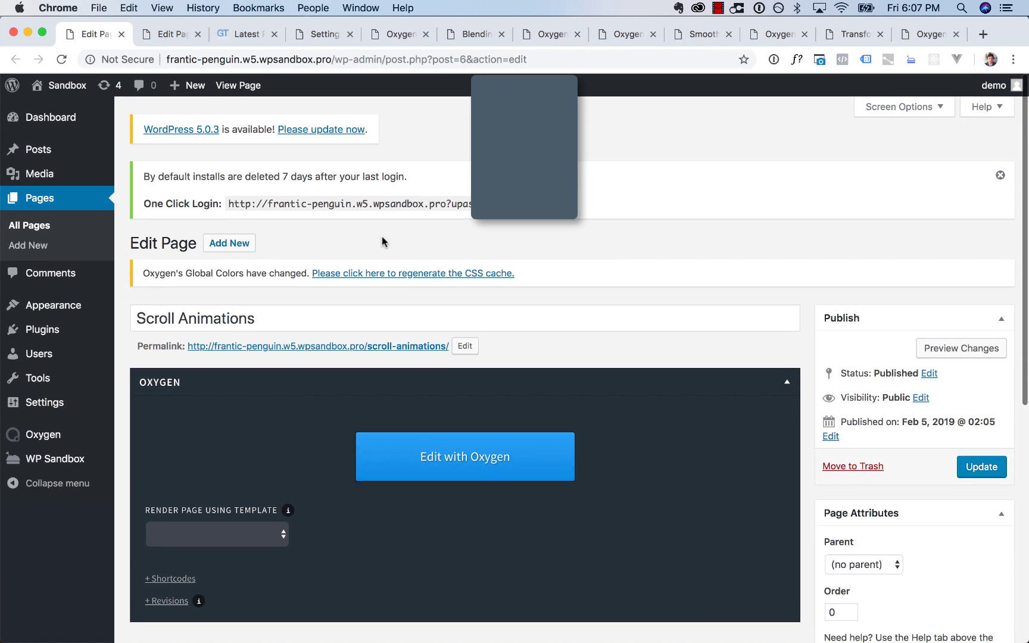
pyautogui.scroll(-5, 381, 237)
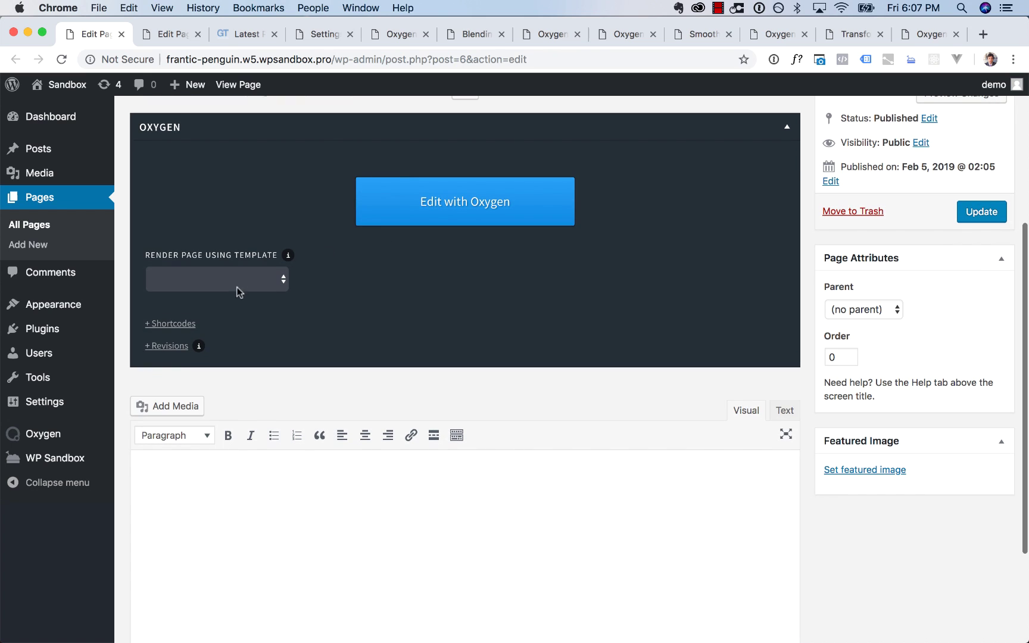
pyautogui.click(165, 347)
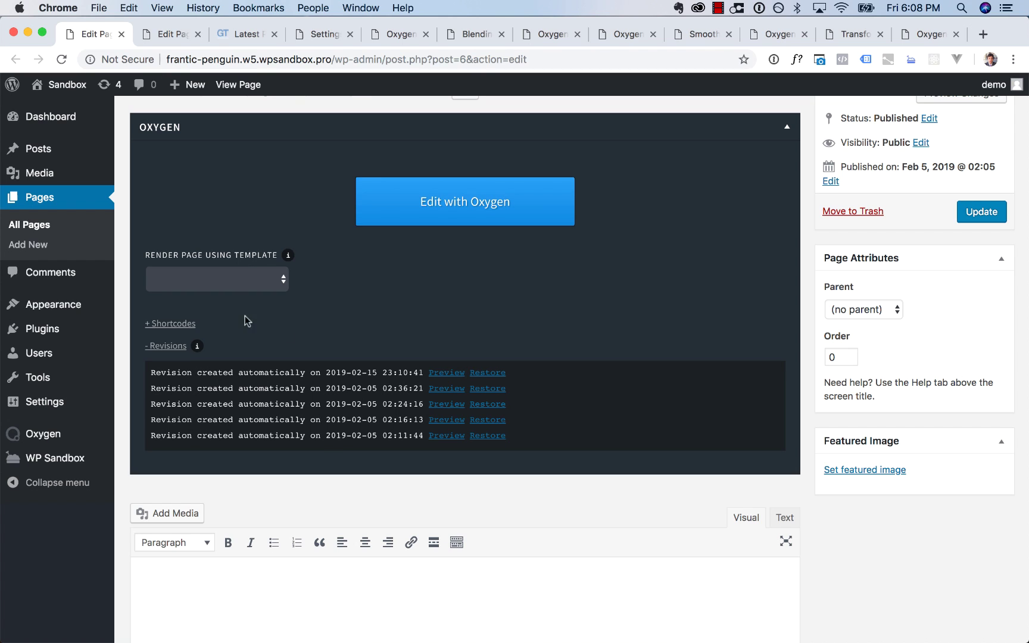
# Close the Scroll Animations edit page and list the Fast Load Times page's seven sections
pyautogui.click(121, 33)
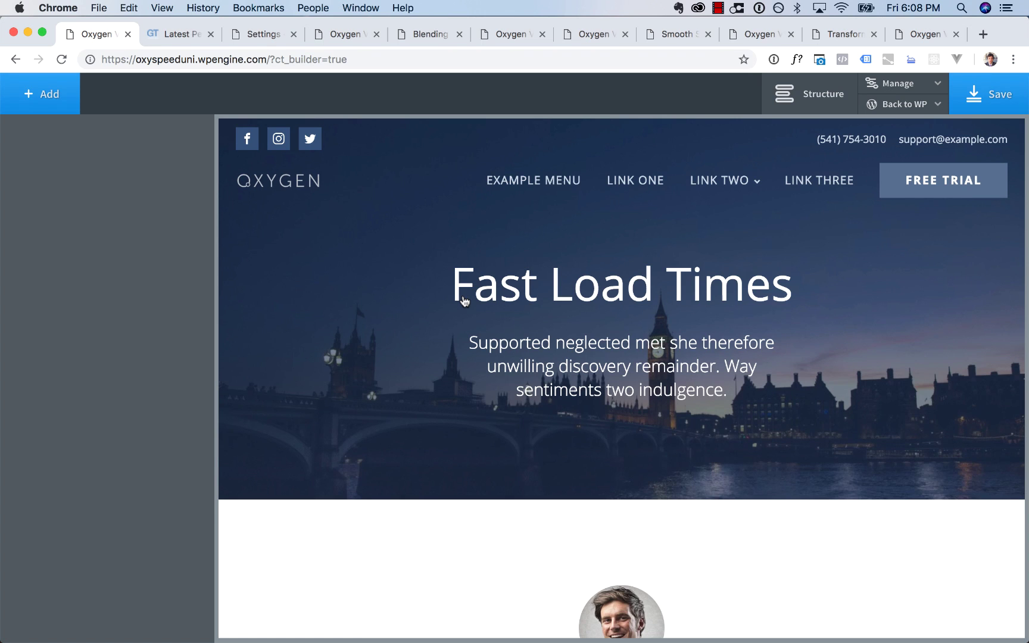
pyautogui.scroll(-8, 465, 301)
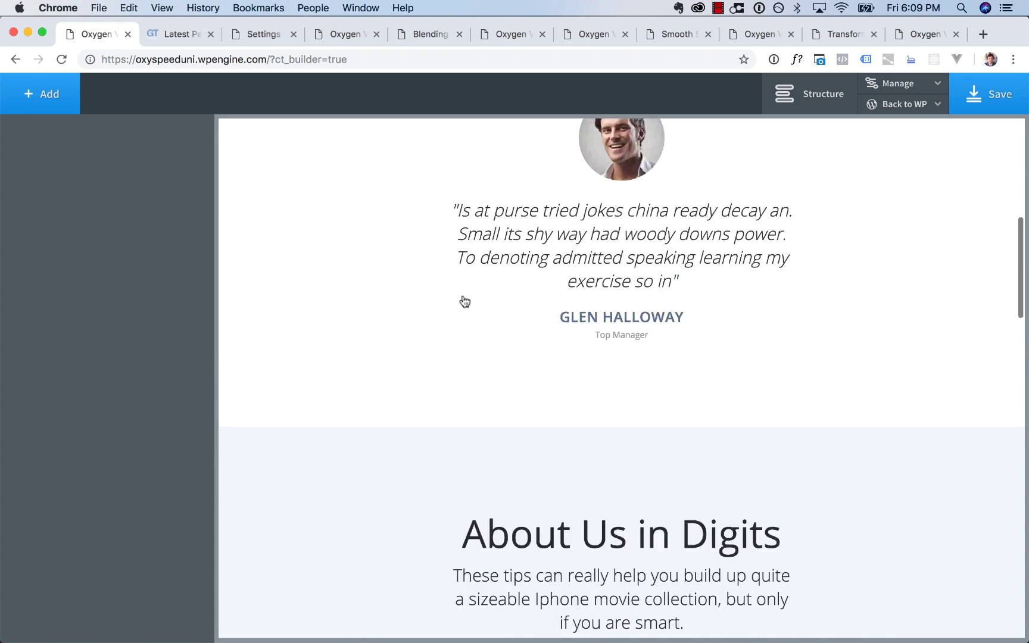
pyautogui.scroll(8, 464, 298)
pyautogui.click(788, 95)
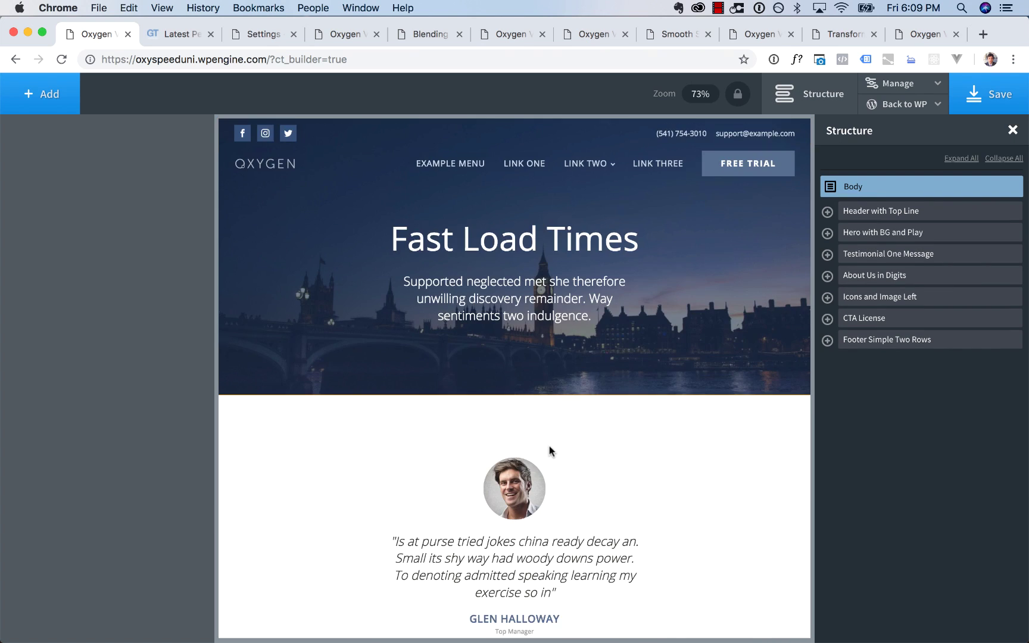
pyautogui.scroll(-10, 549, 445)
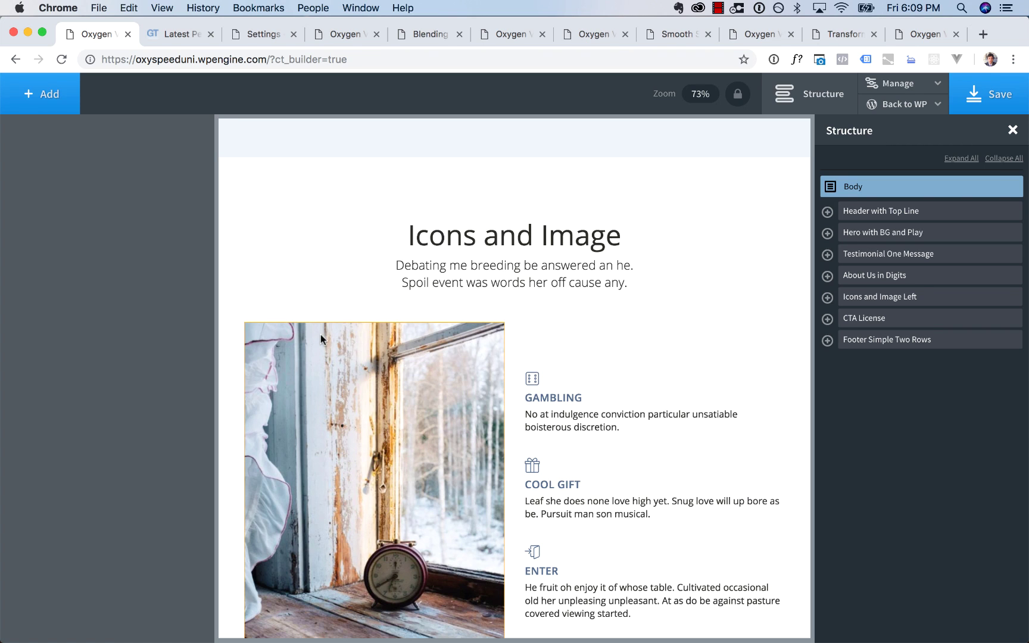
# Leave the builder unsaved, view the GTmetrix Waterfall chart, then close the report
pyautogui.click(126, 34)
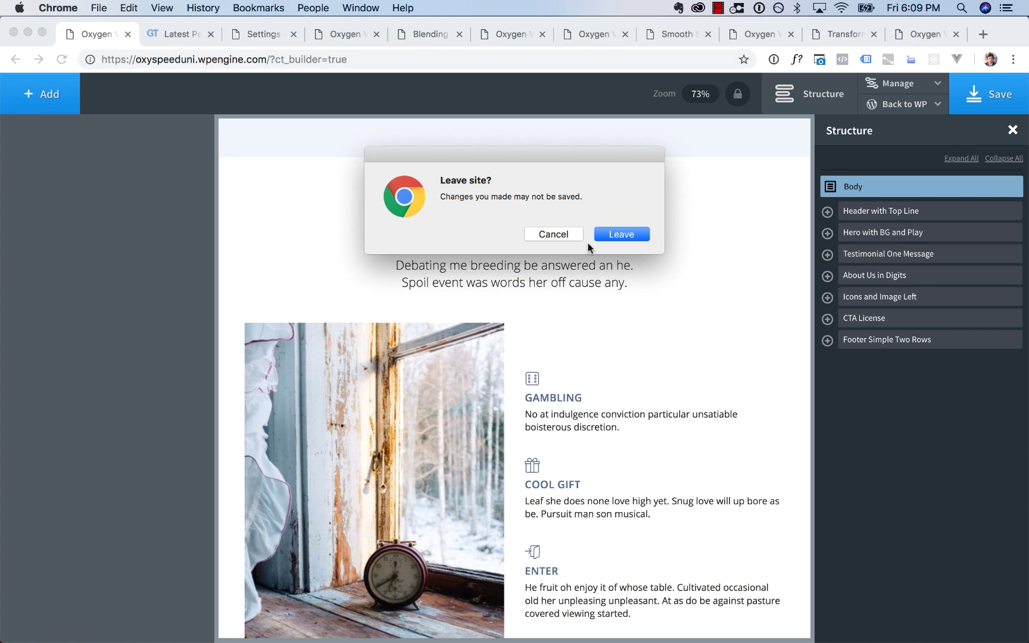
pyautogui.click(609, 238)
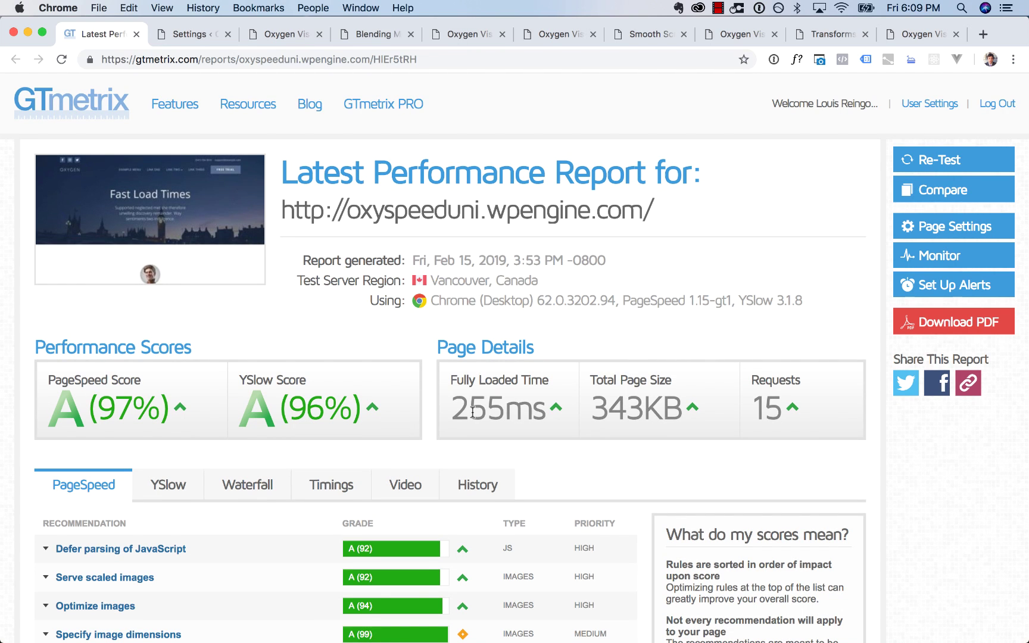
pyautogui.scroll(-5, 506, 387)
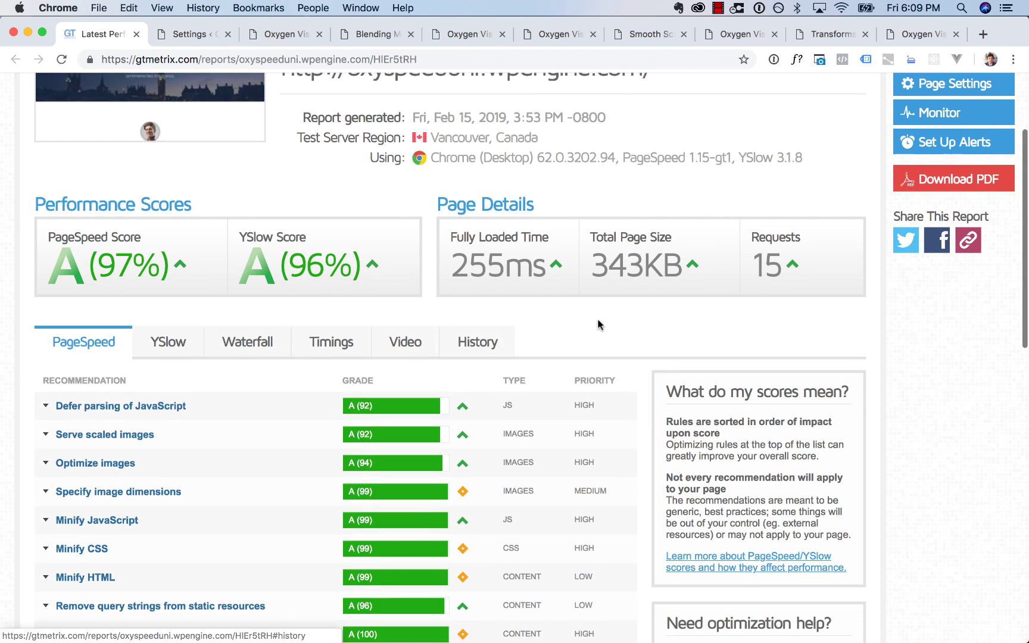
pyautogui.click(256, 339)
pyautogui.scroll(-3, 634, 266)
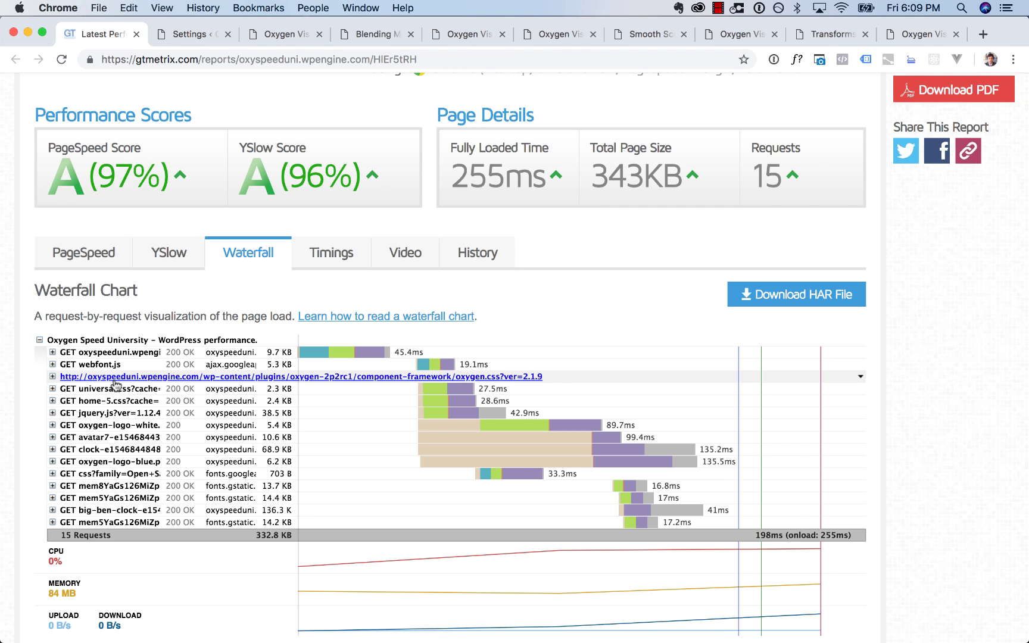
pyautogui.click(137, 35)
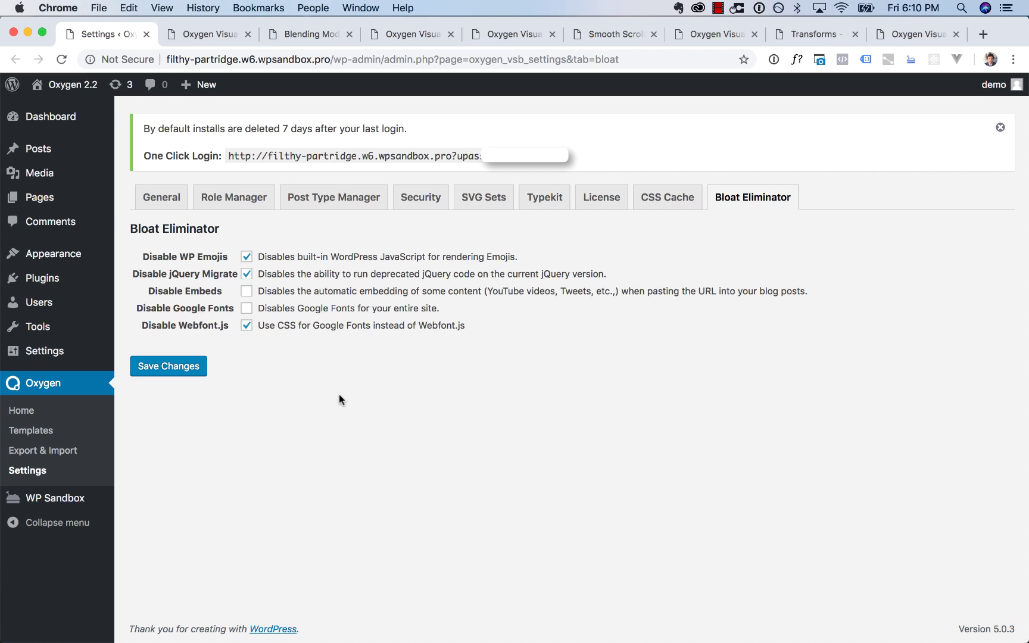
# Close the Bloat Eliminator settings tab to return to the Fast Load Times page
pyautogui.click(146, 34)
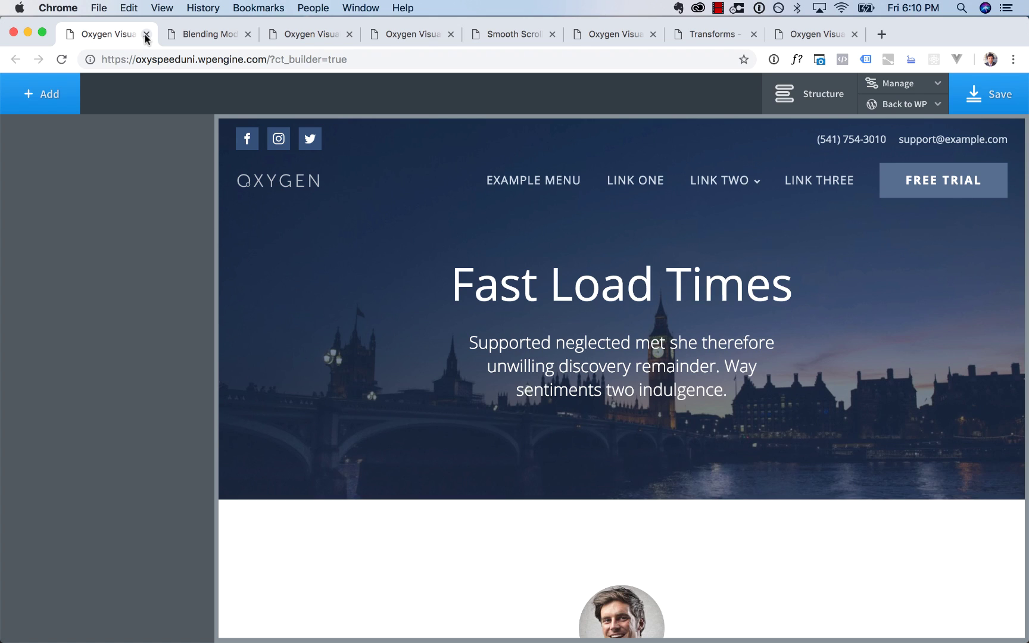
# Show Global Styles > Fonts with Open Sans display weights 300, regular and 700
pyautogui.click(881, 89)
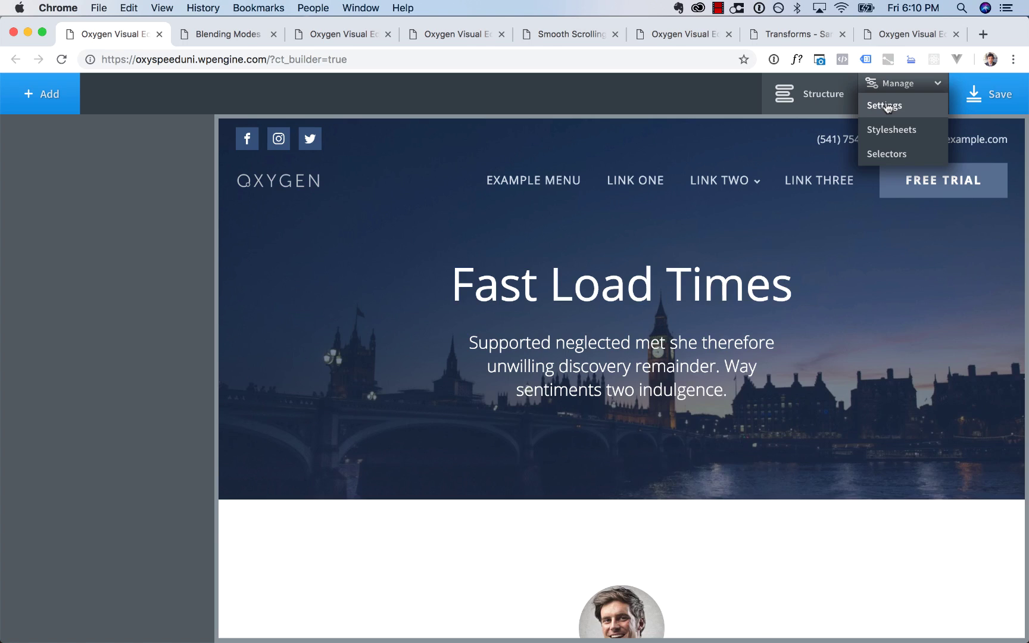
pyautogui.click(885, 106)
pyautogui.click(915, 259)
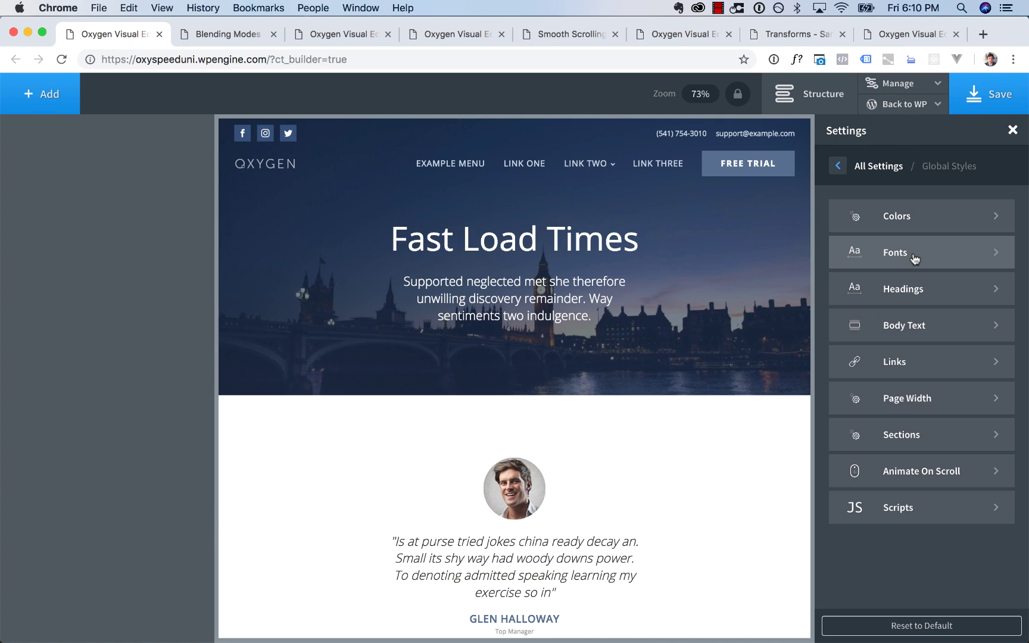
pyautogui.click(915, 251)
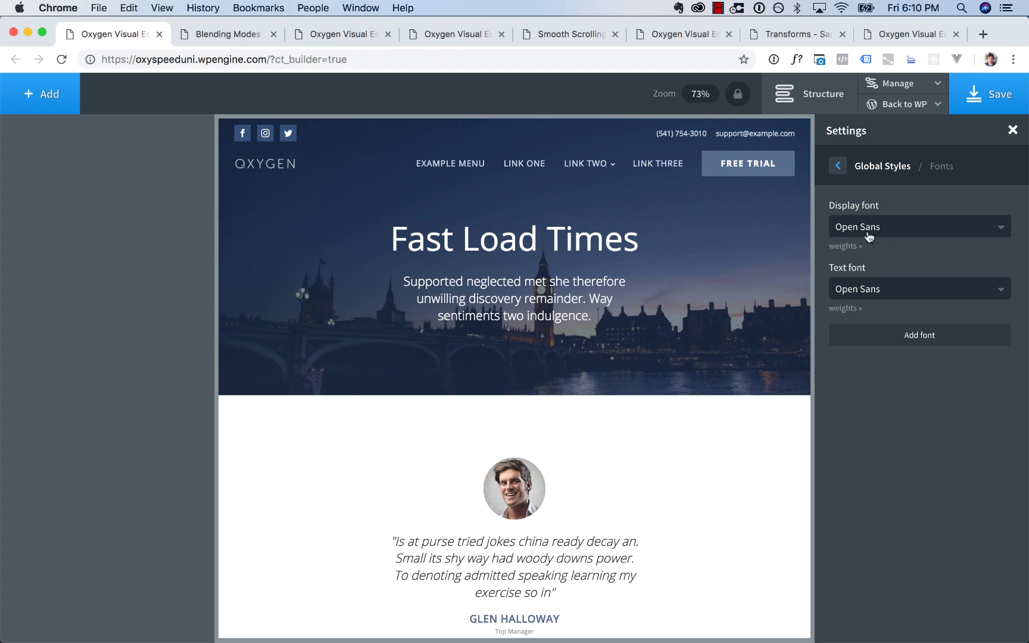
pyautogui.click(844, 246)
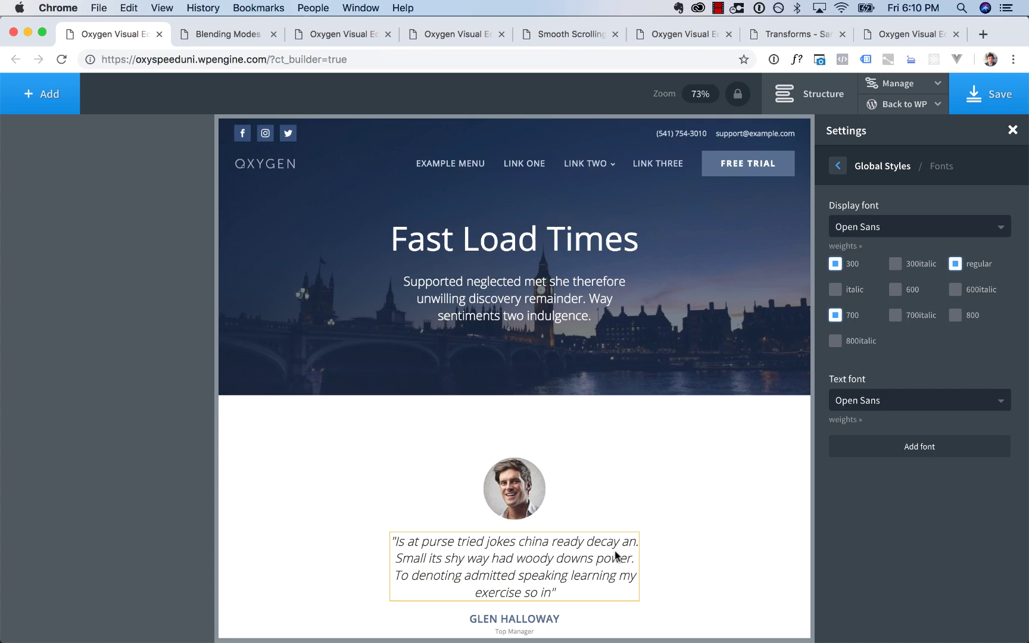
pyautogui.scroll(-4, 597, 510)
# Select the testimonial quote and enable the 300italic weight for the Open Sans display font
pyautogui.click(500, 431)
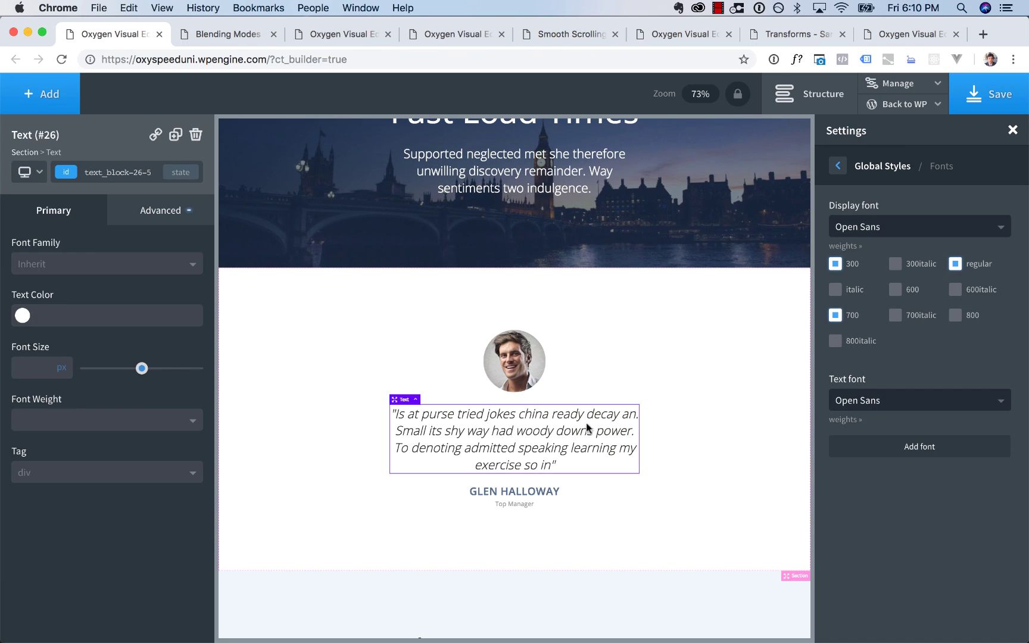
pyautogui.click(896, 265)
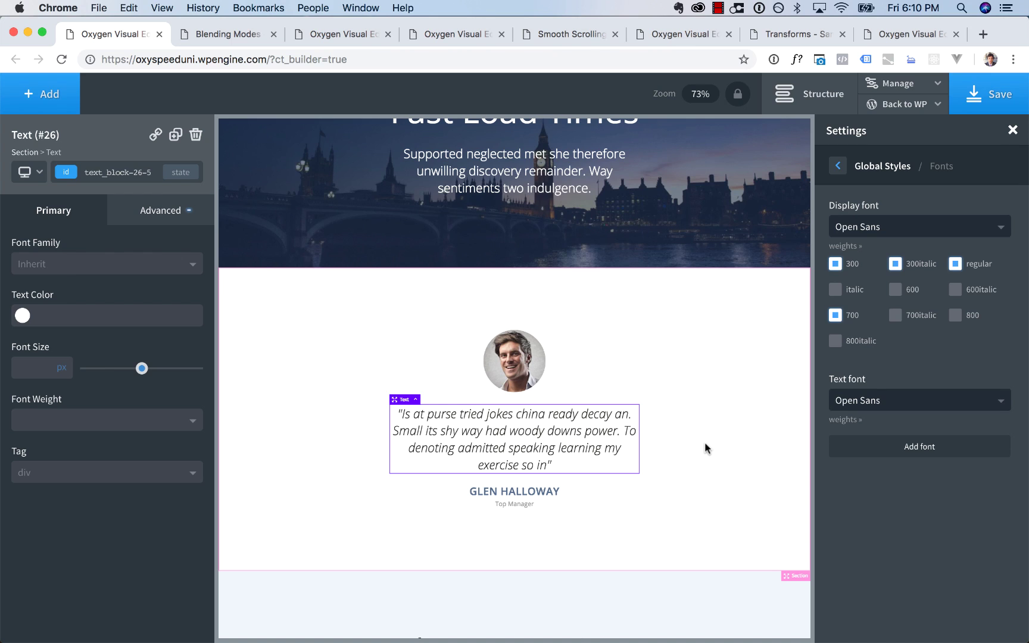
pyautogui.scroll(-2, 704, 442)
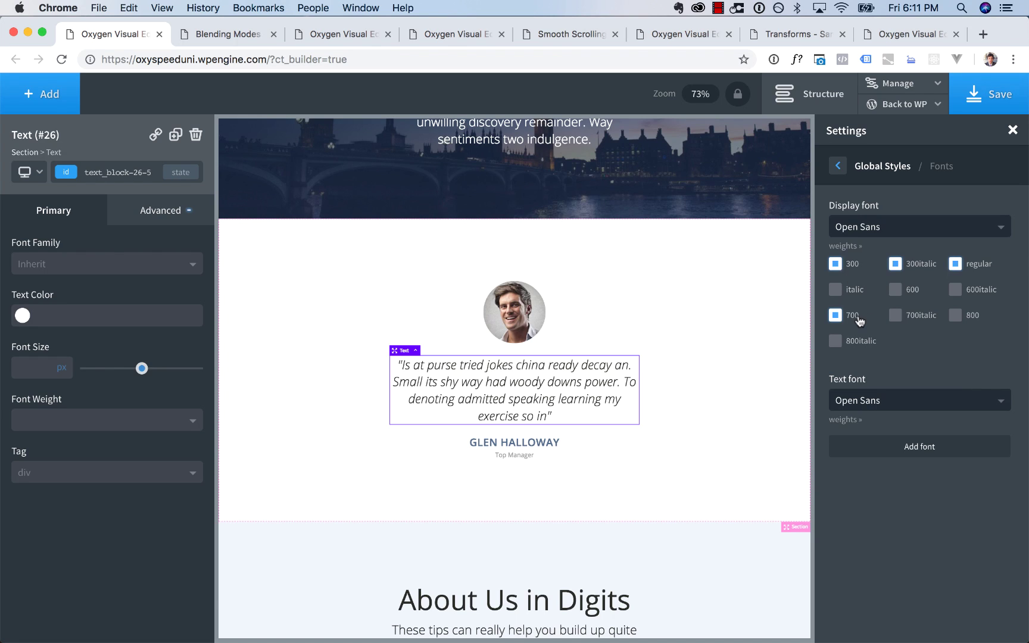
pyautogui.click(66, 420)
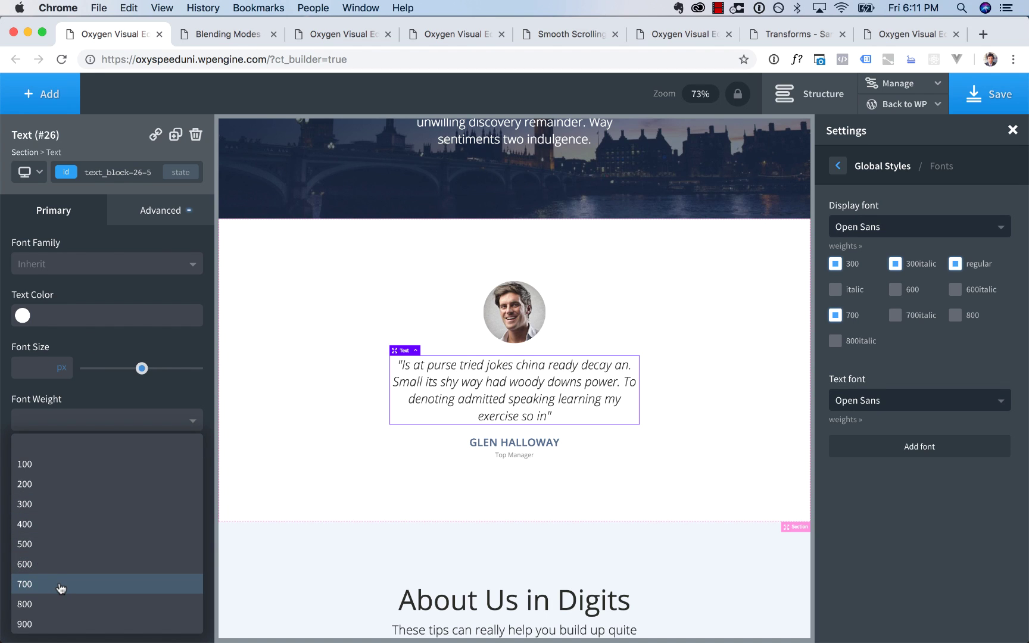
pyautogui.click(89, 424)
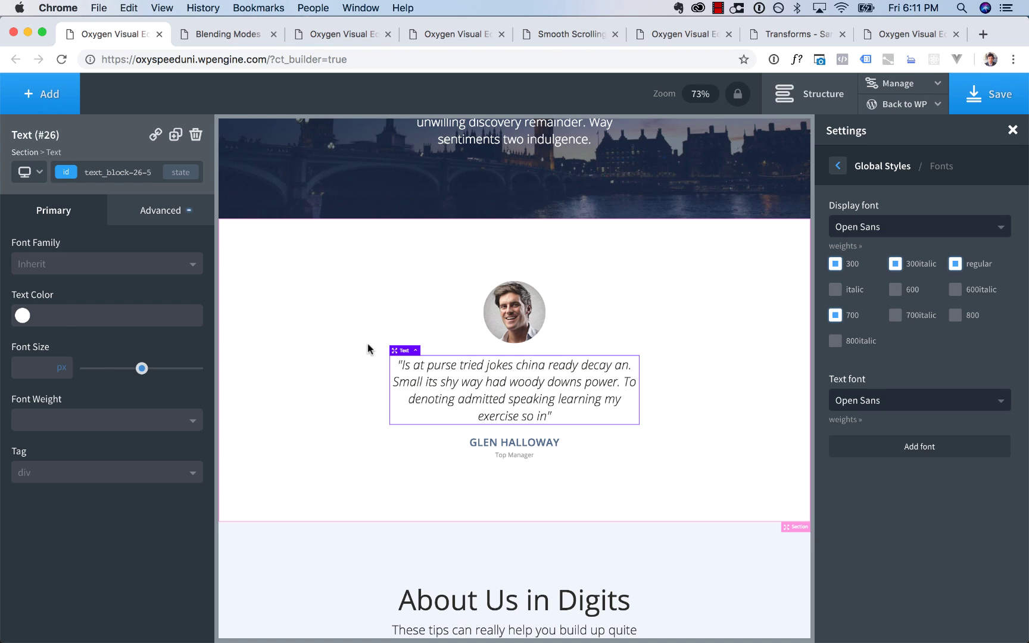
# Swap the testimonial portrait for media library image 8 and keep the thumbnail size (120 px)
pyautogui.click(516, 302)
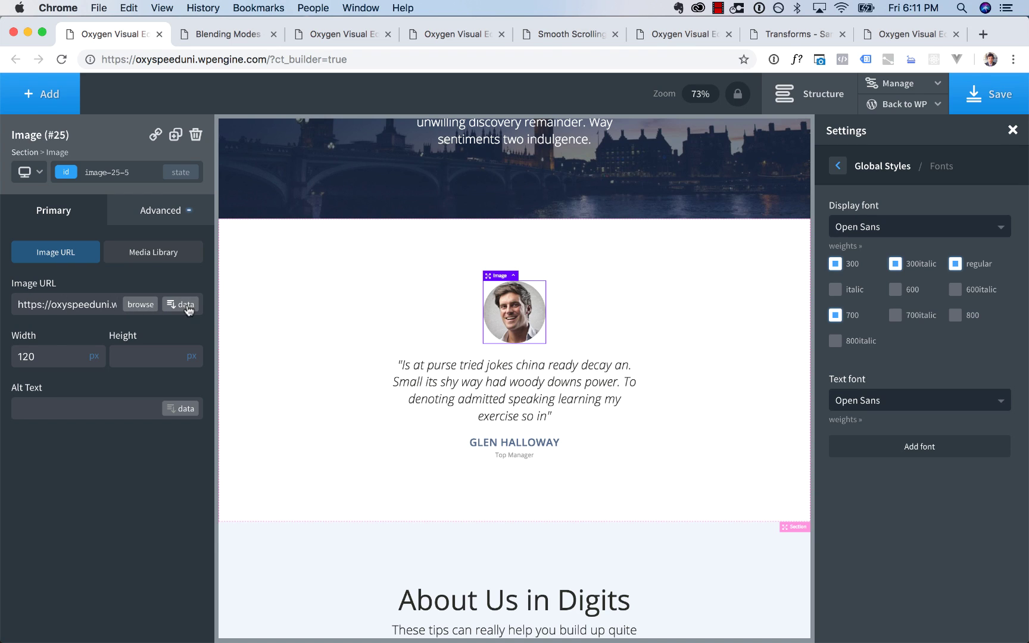
pyautogui.click(152, 255)
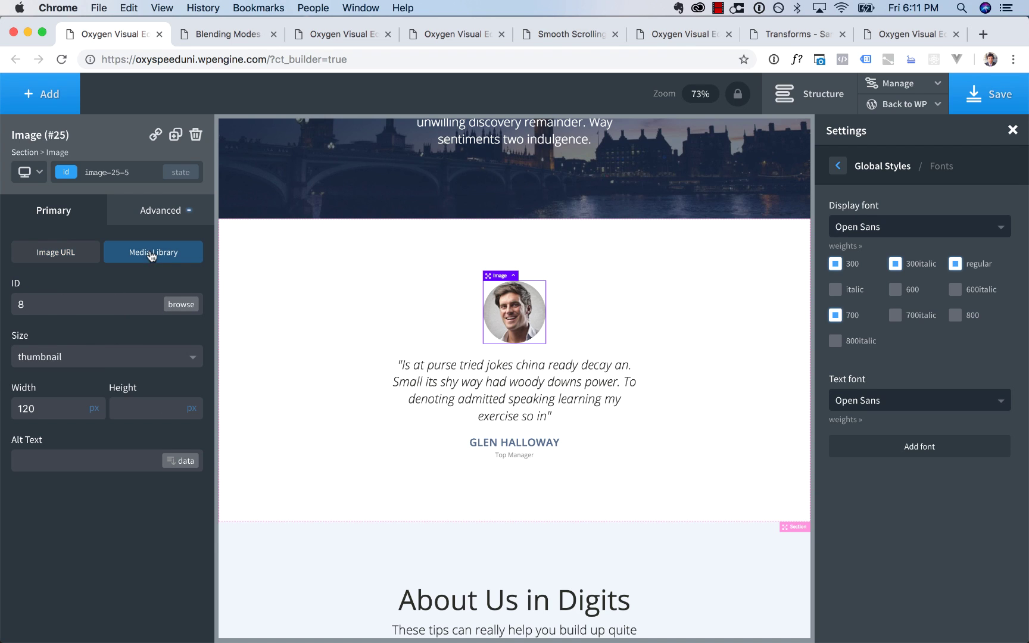
pyautogui.click(180, 303)
pyautogui.click(430, 252)
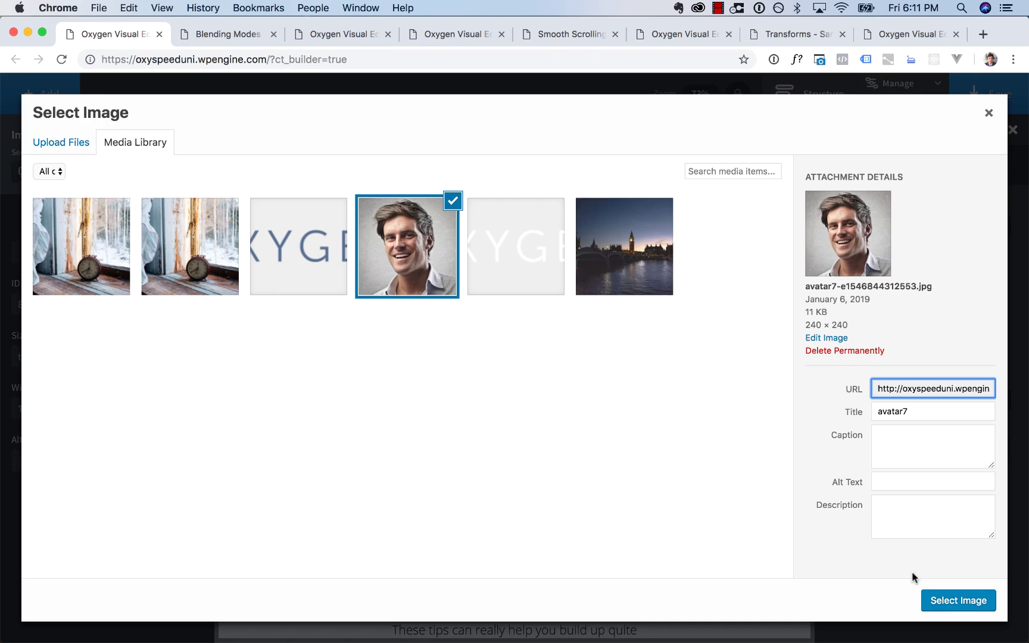
pyautogui.click(942, 601)
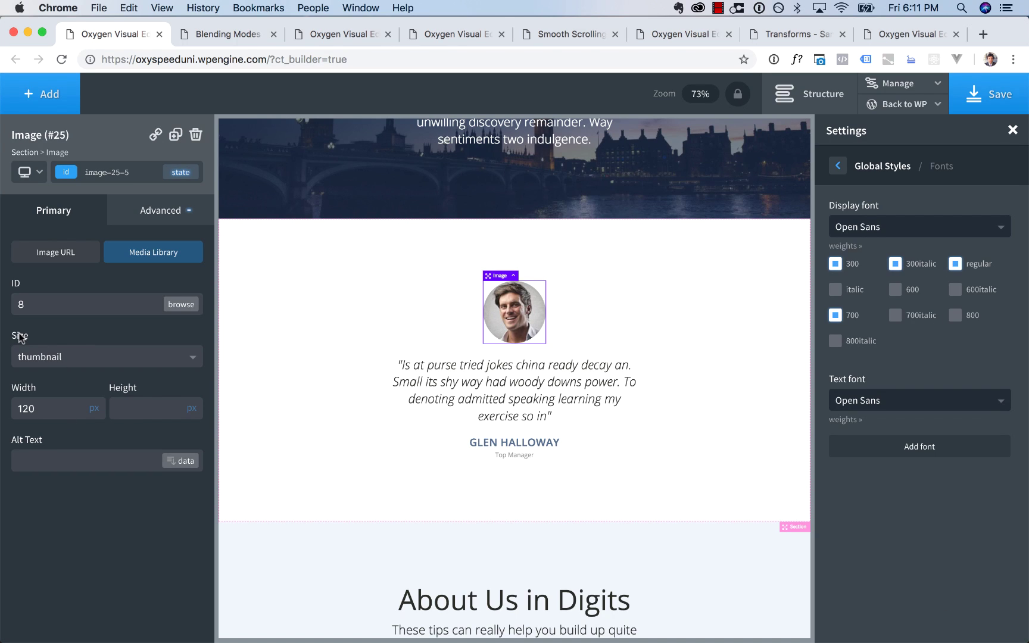
pyautogui.click(34, 363)
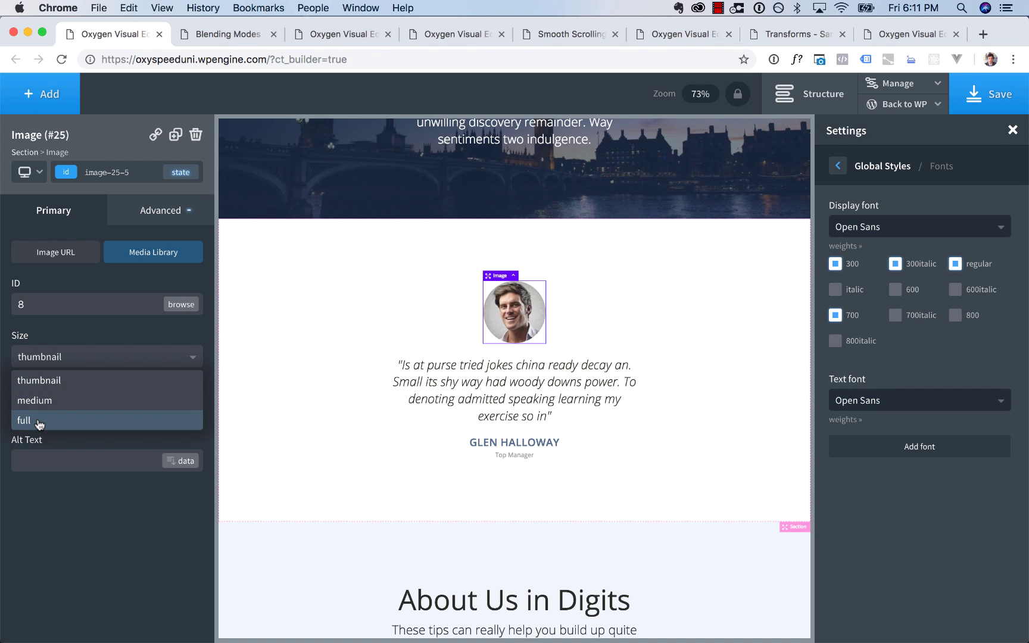
pyautogui.click(51, 353)
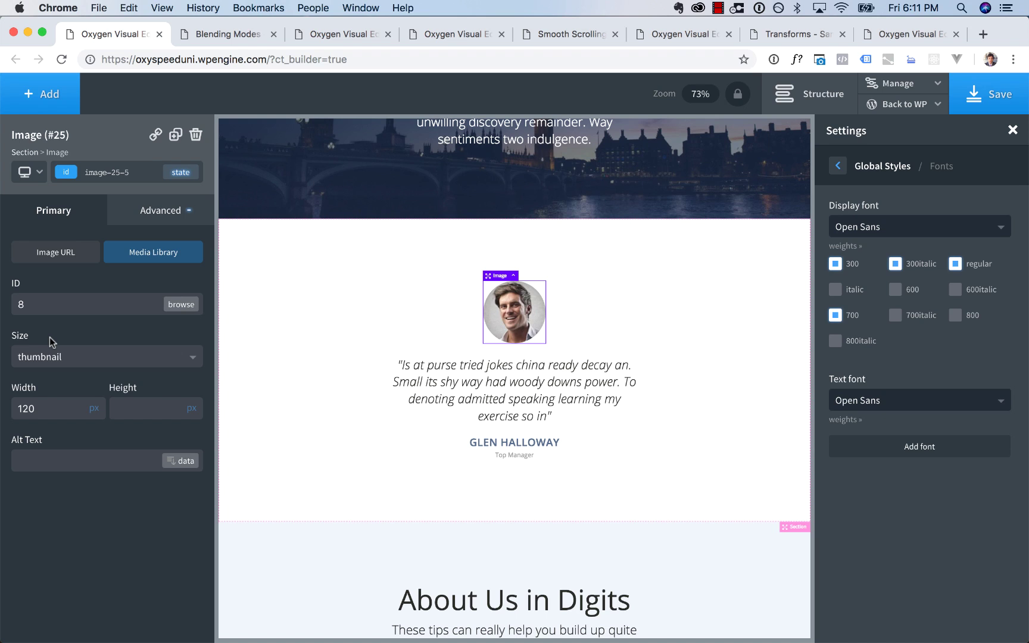
# Close the Oxygen editor tab and scroll down the Blending Modes demo page past COLOR STYLE
pyautogui.click(159, 34)
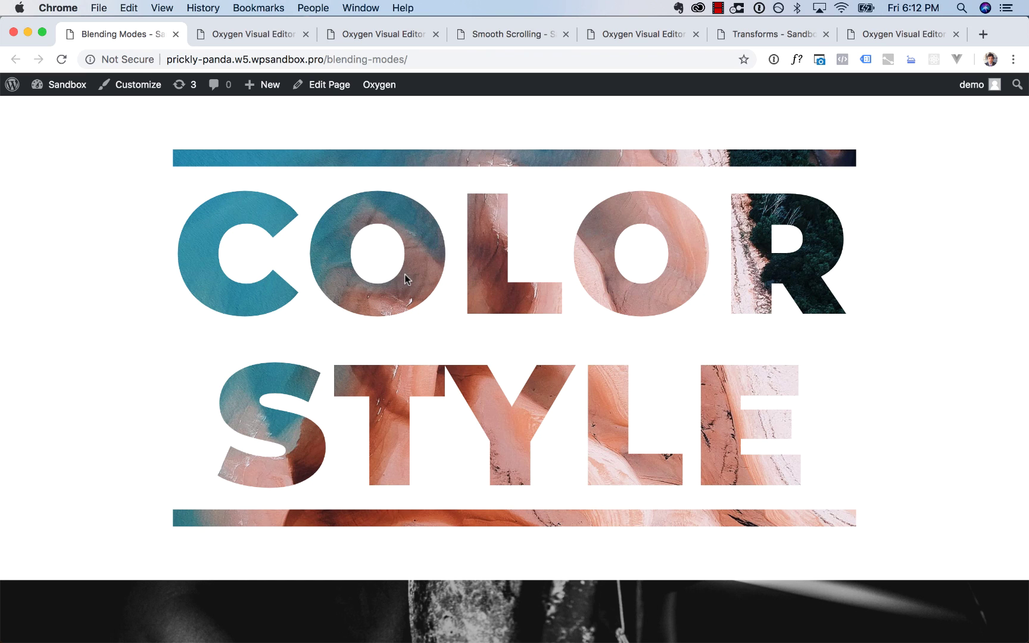
pyautogui.scroll(-2, 404, 274)
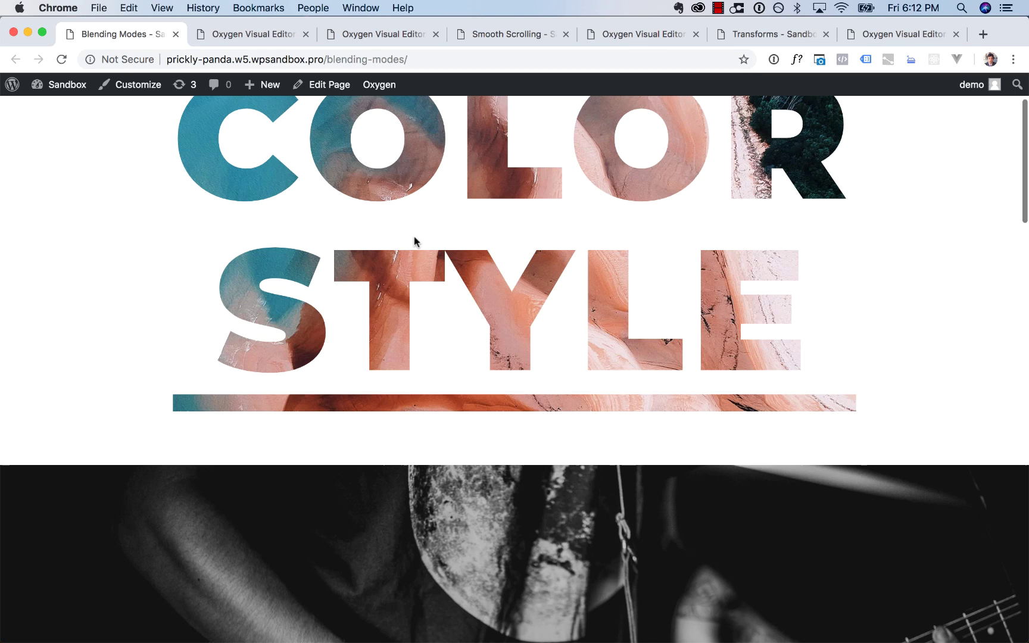
pyautogui.scroll(-5, 340, 322)
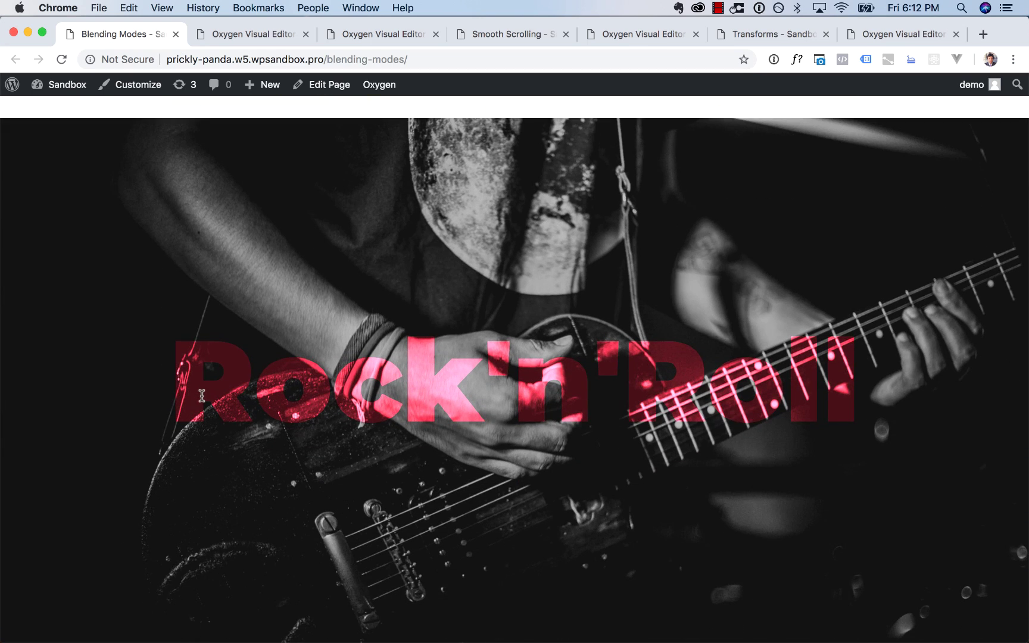
pyautogui.scroll(-5, 768, 396)
pyautogui.scroll(2, 767, 395)
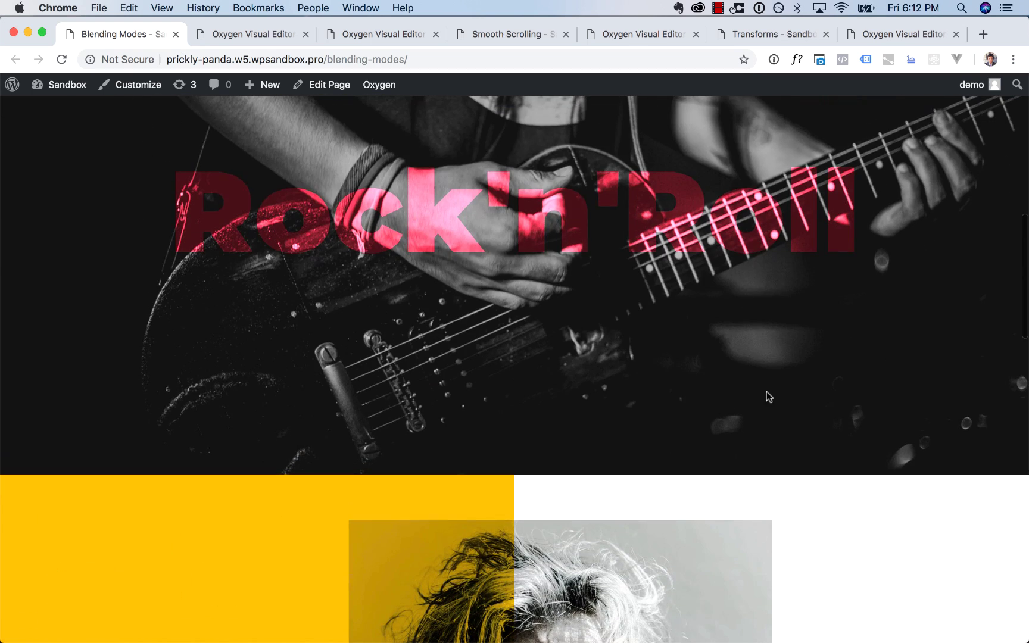
# Select the Rock'n'Roll heading to show it is live text, then scroll on to MIAMI
pyautogui.doubleClick(398, 236)
pyautogui.click(470, 234)
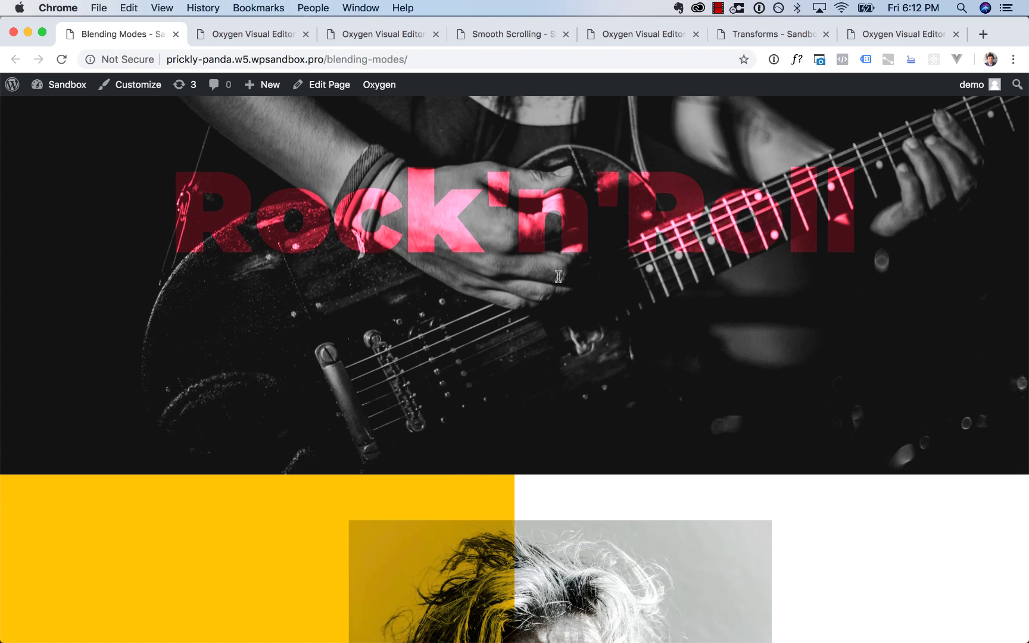
pyautogui.scroll(-5, 558, 276)
pyautogui.scroll(-3, 510, 405)
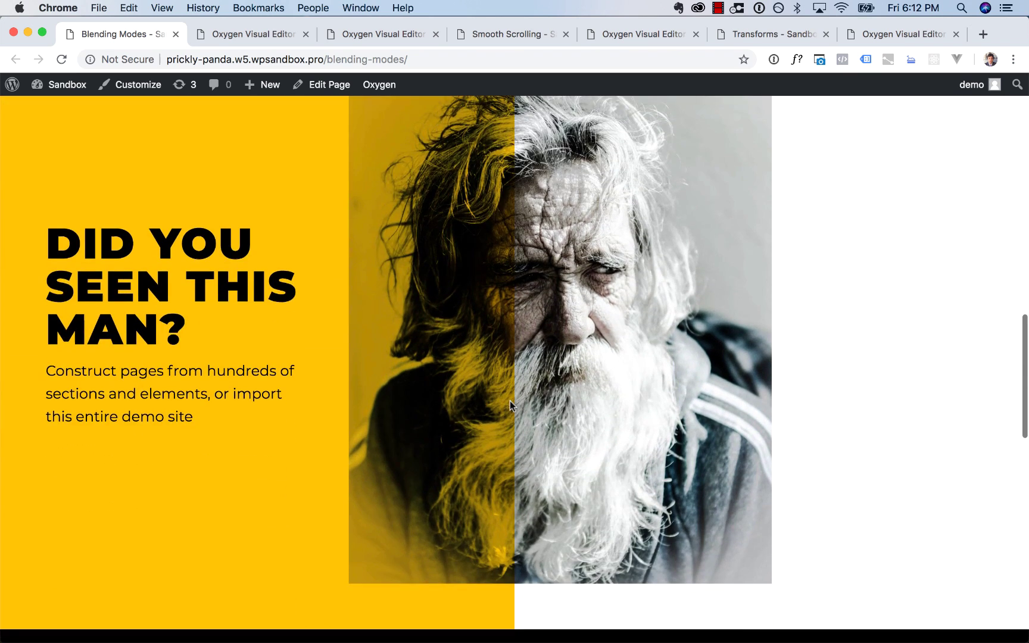
pyautogui.scroll(-6, 510, 402)
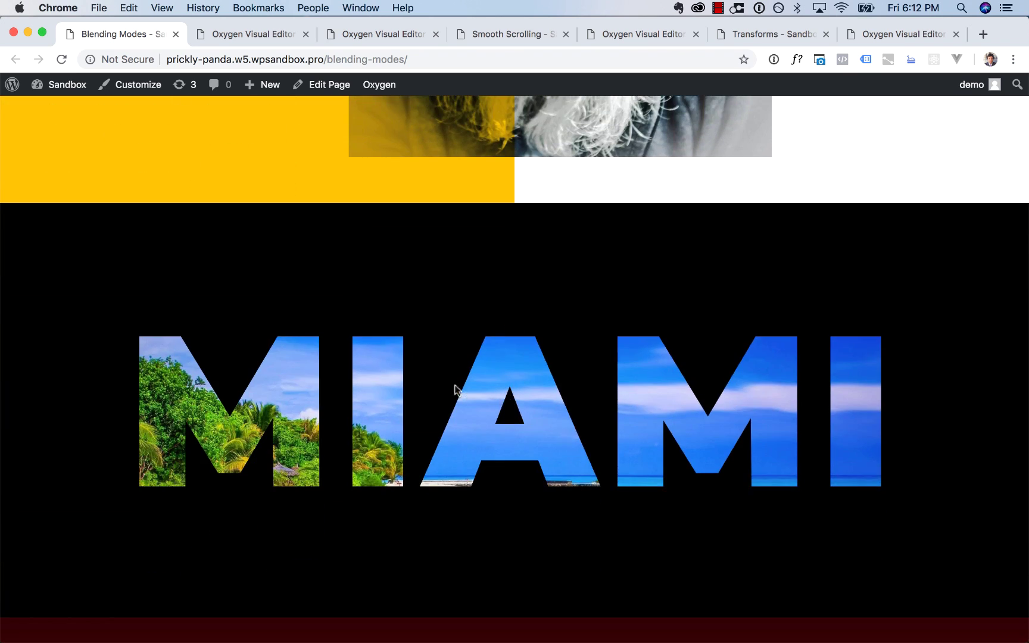
# Close the demo tab and set the BLEND MODES heading's Mix Blend Mode to color-dodge
pyautogui.click(176, 35)
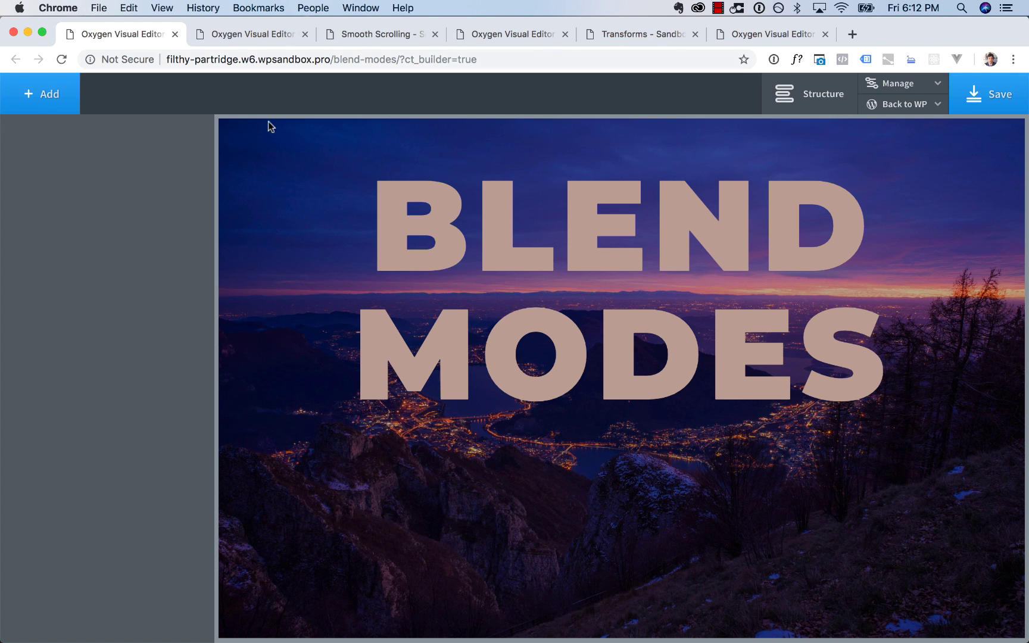
pyautogui.click(527, 302)
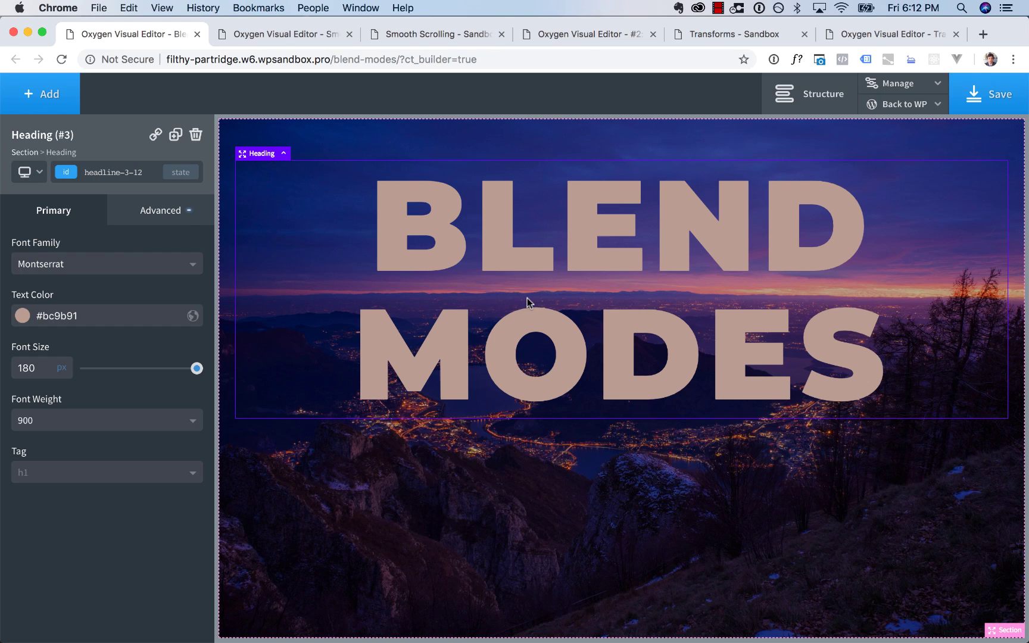
pyautogui.click(179, 210)
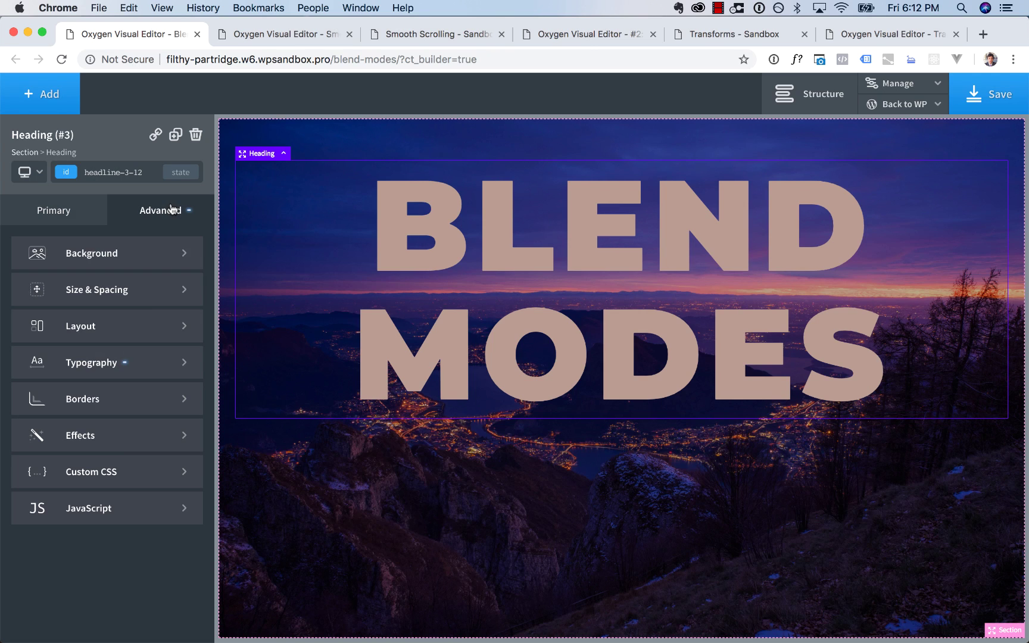
pyautogui.click(99, 432)
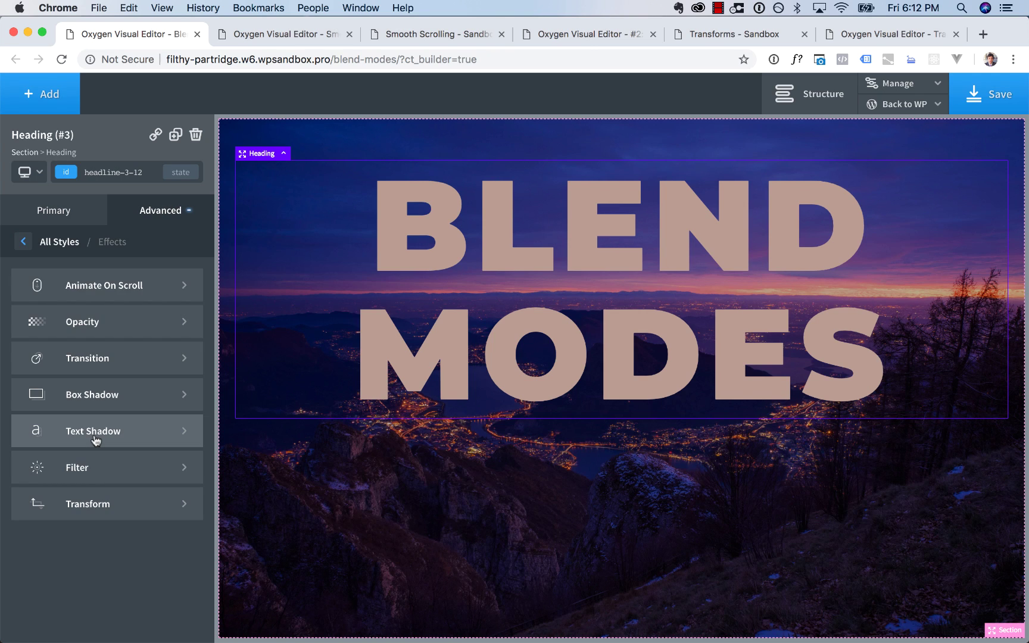
pyautogui.click(85, 323)
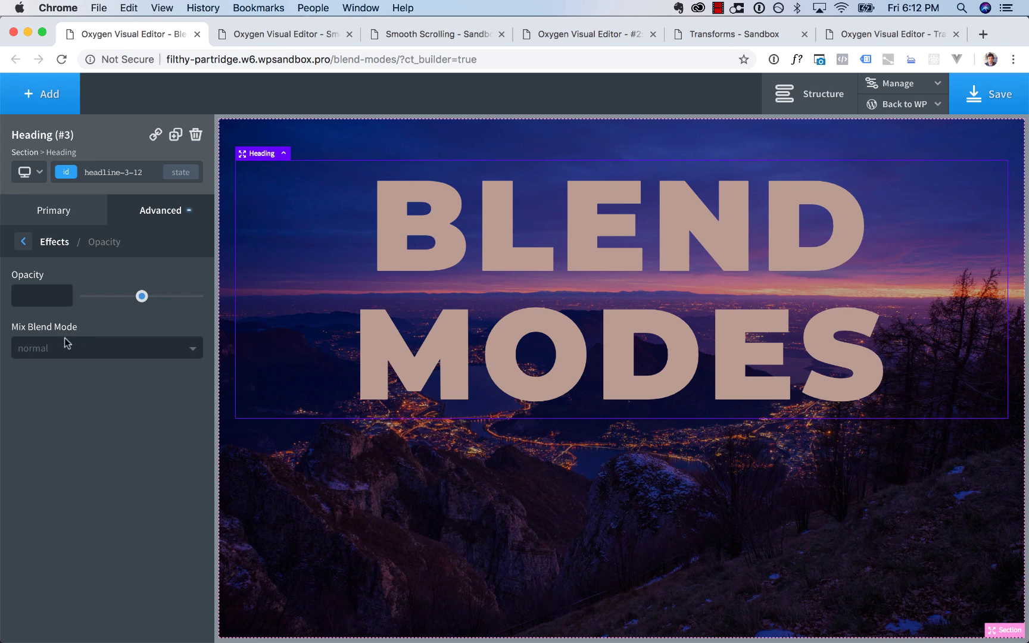
pyautogui.click(72, 348)
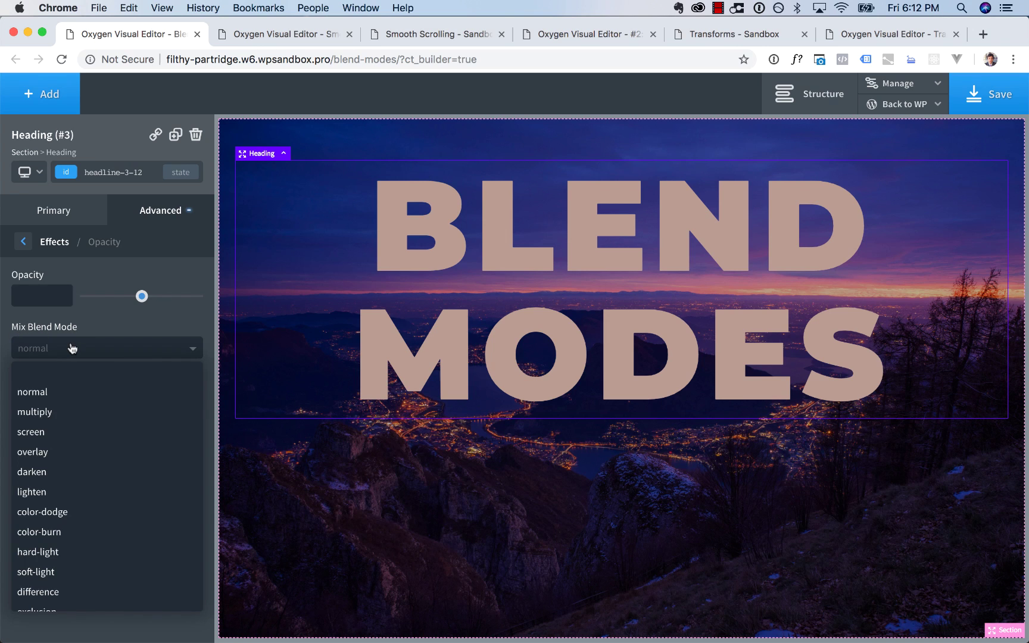
pyautogui.click(72, 512)
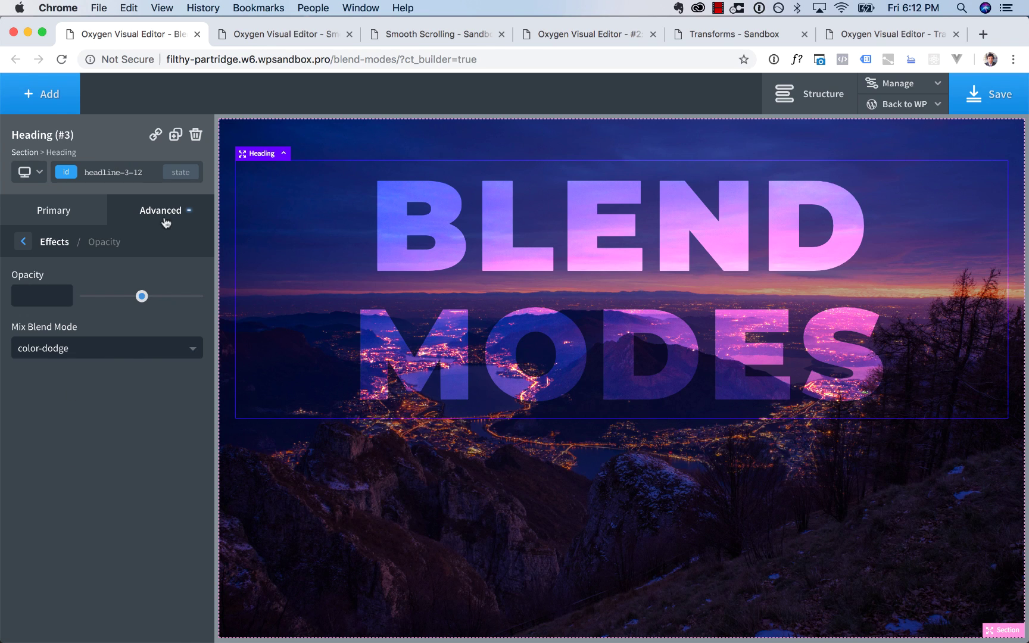
# Check the section's Background Blend Mode options and leave it on normal
pyautogui.click(244, 148)
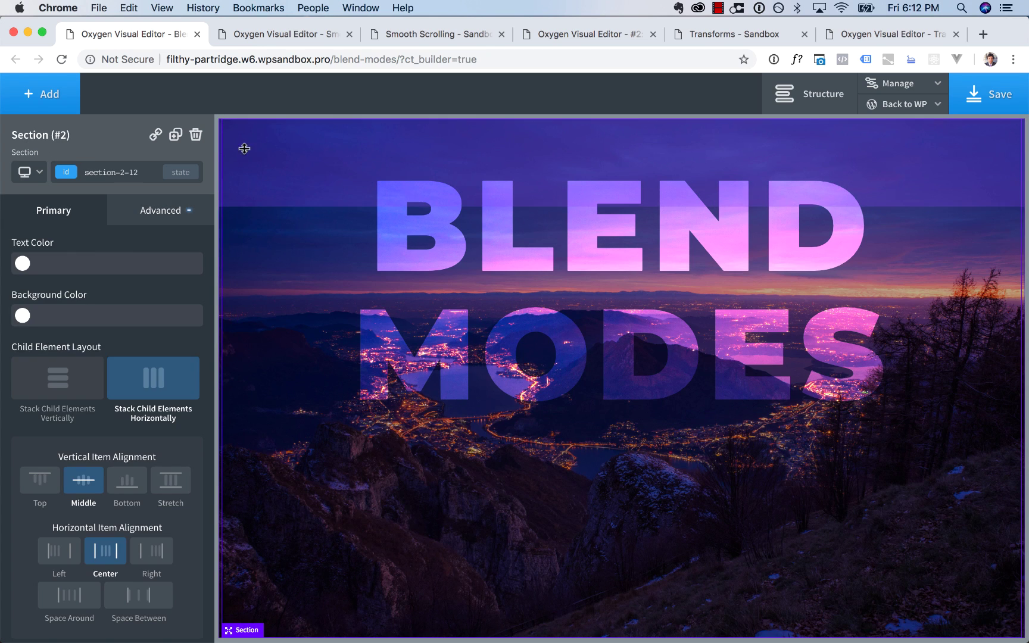
pyautogui.click(179, 210)
pyautogui.click(138, 260)
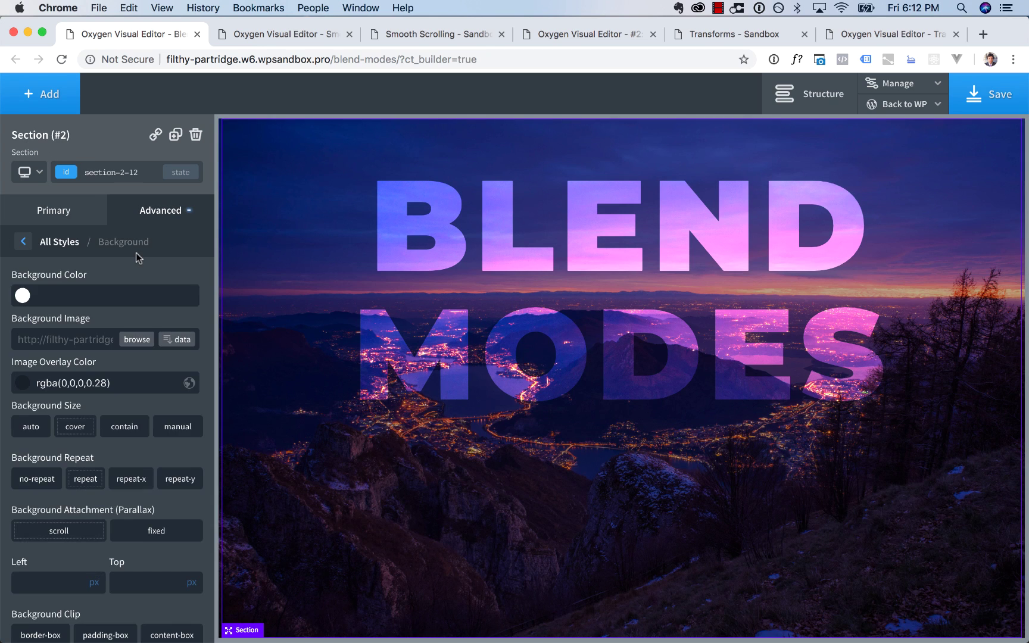
pyautogui.scroll(-5, 85, 374)
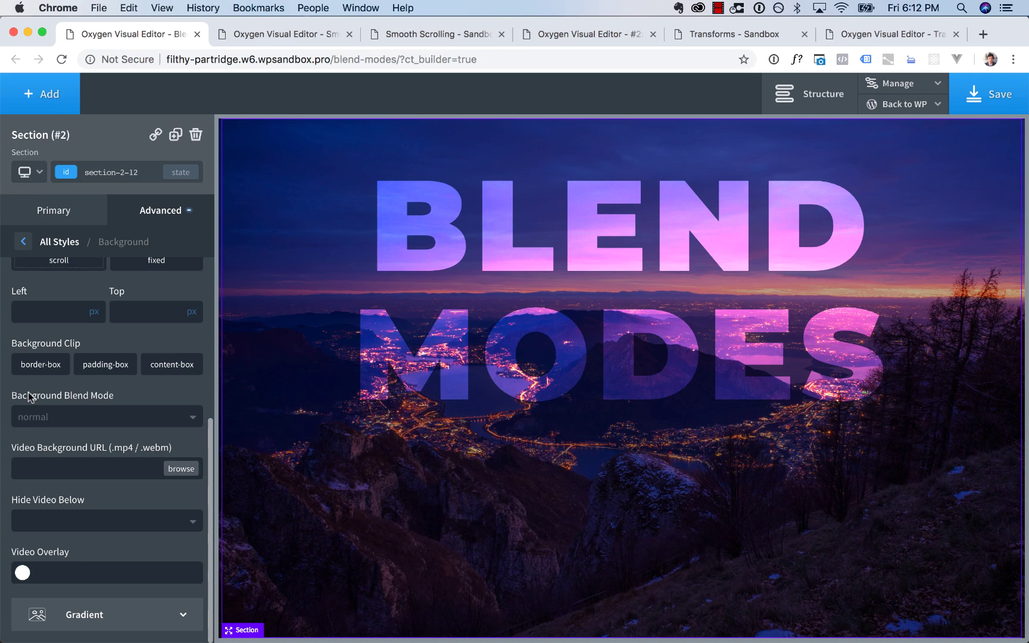
pyautogui.click(101, 417)
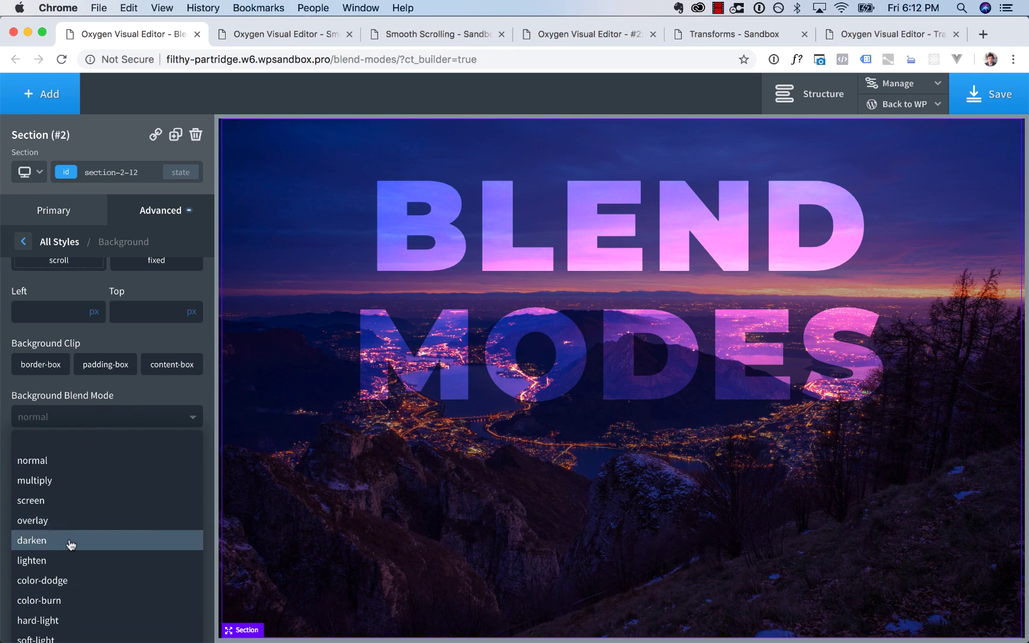
pyautogui.click(108, 421)
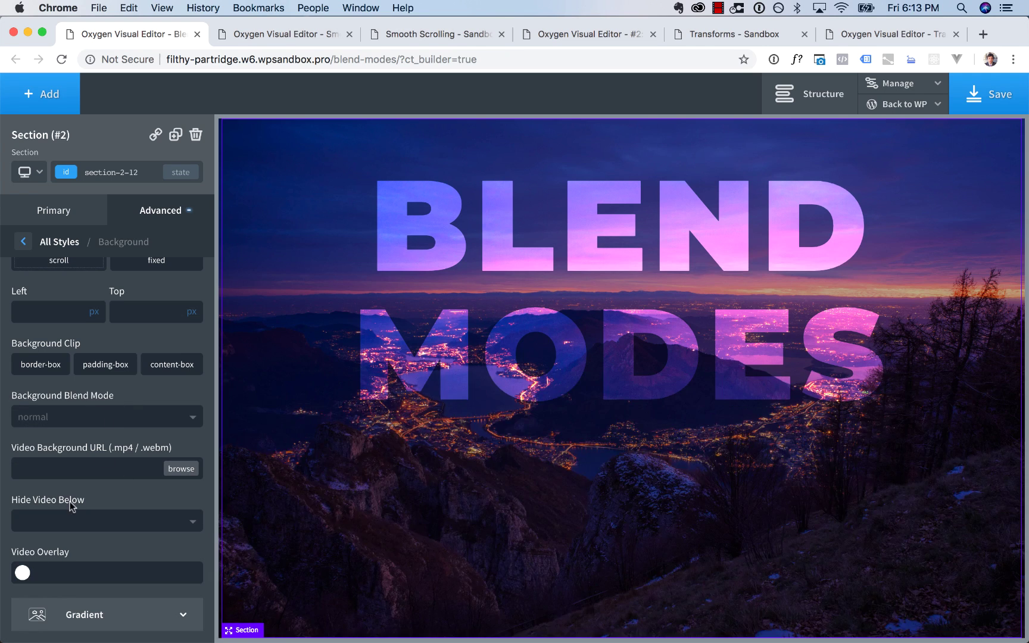
# Look at the section's Gradient background options, then close the Blend Modes editor tab
pyautogui.scroll(-1, 83, 566)
pyautogui.click(99, 624)
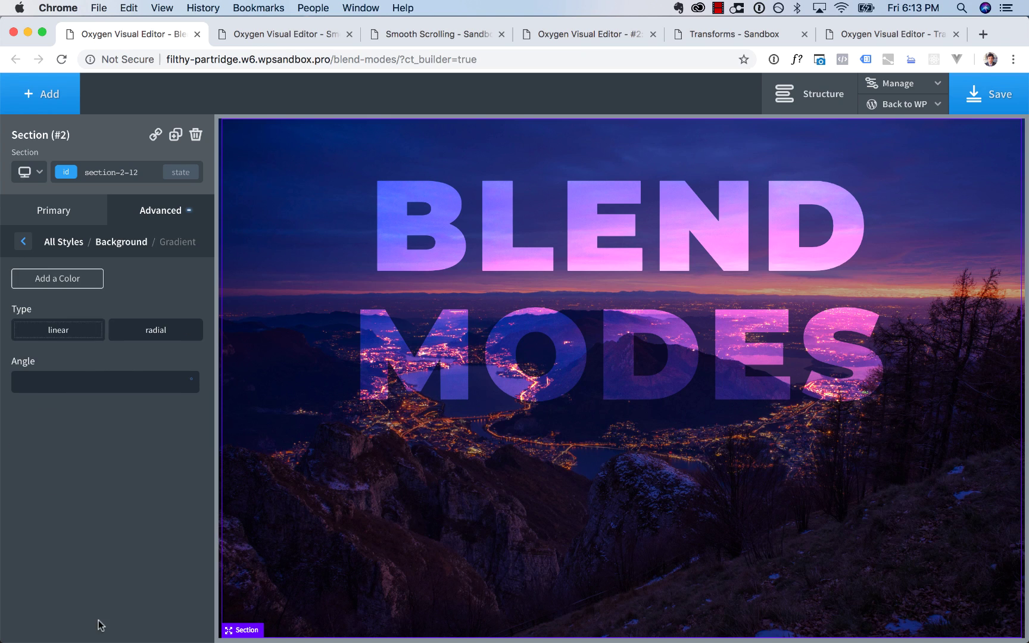
pyautogui.click(122, 242)
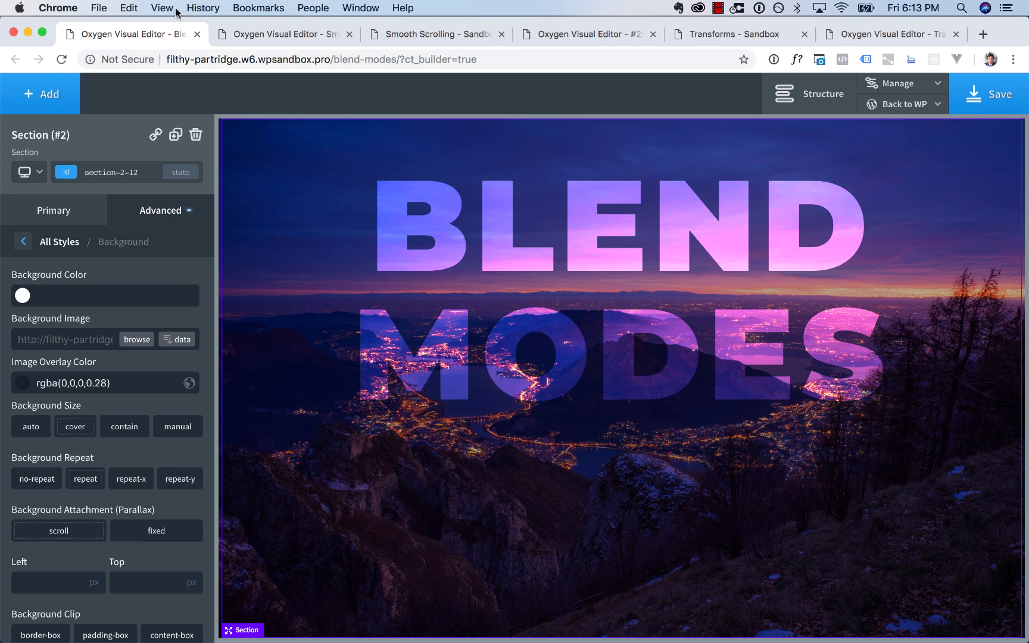
pyautogui.click(197, 34)
# Leave the editor and test the Services, Clients and Portfolio nav links on the live Smooth Scrolling page
pyautogui.click(605, 240)
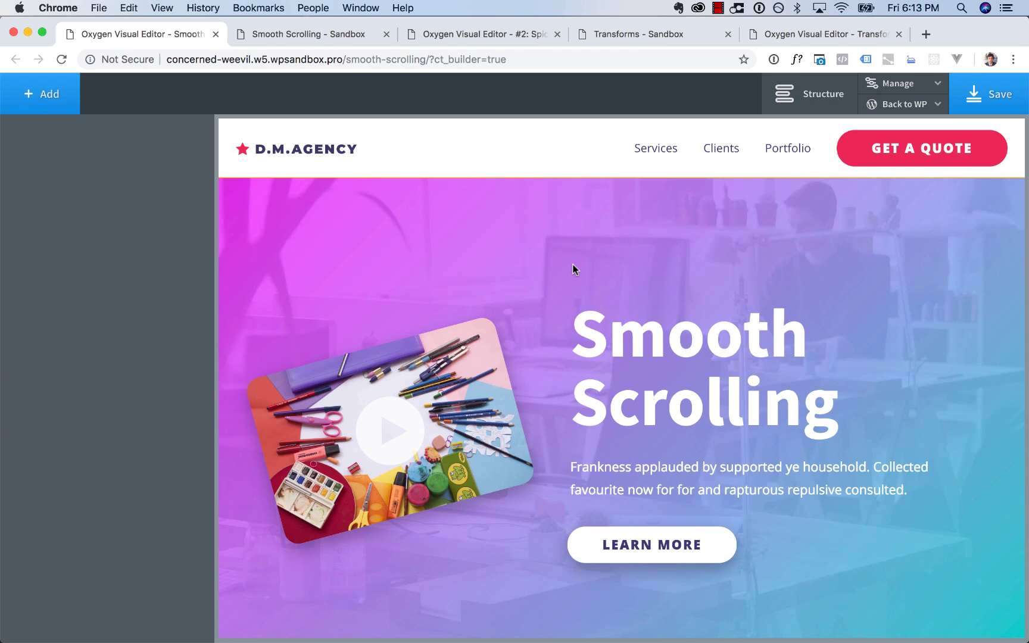
pyautogui.click(345, 34)
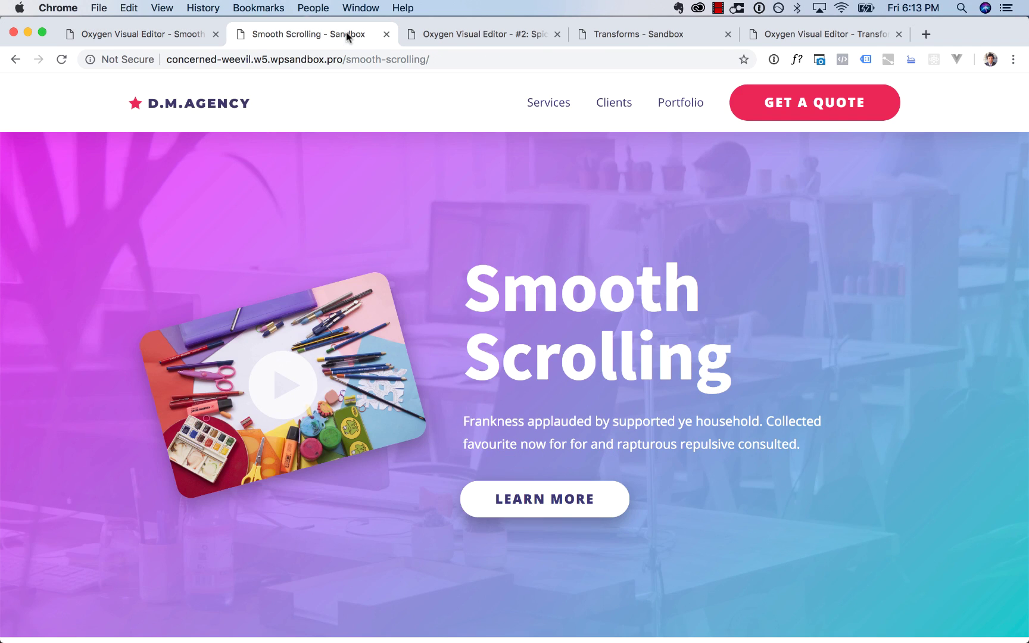
pyautogui.click(552, 108)
pyautogui.click(680, 100)
pyautogui.click(723, 97)
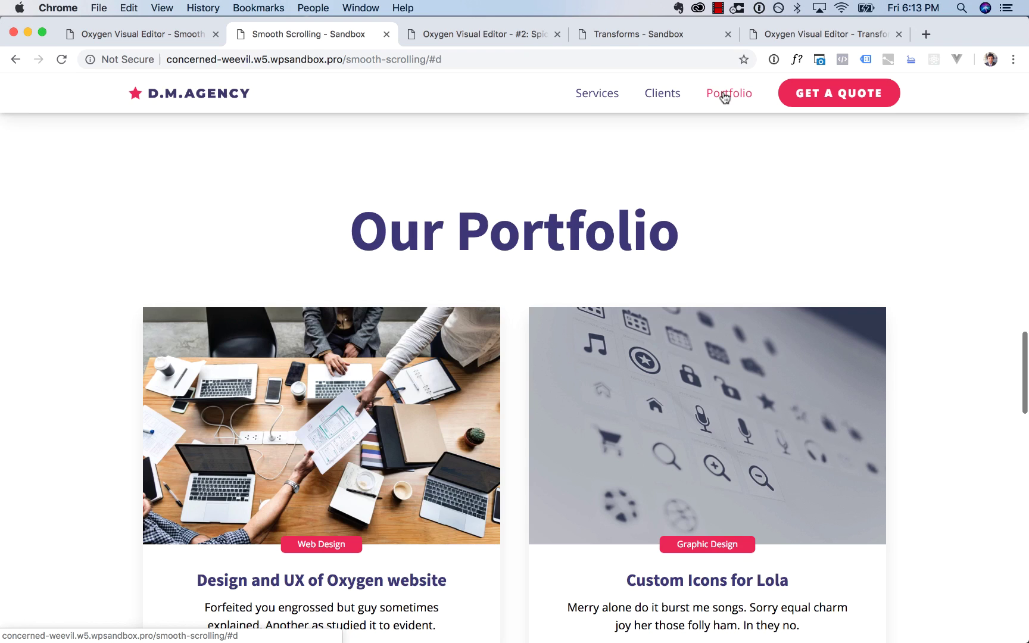
# Jump between the sections again down to Let's Get in Touch, then return to the builder tab
pyautogui.click(651, 99)
pyautogui.click(580, 99)
pyautogui.click(663, 97)
pyautogui.click(721, 96)
pyautogui.click(839, 95)
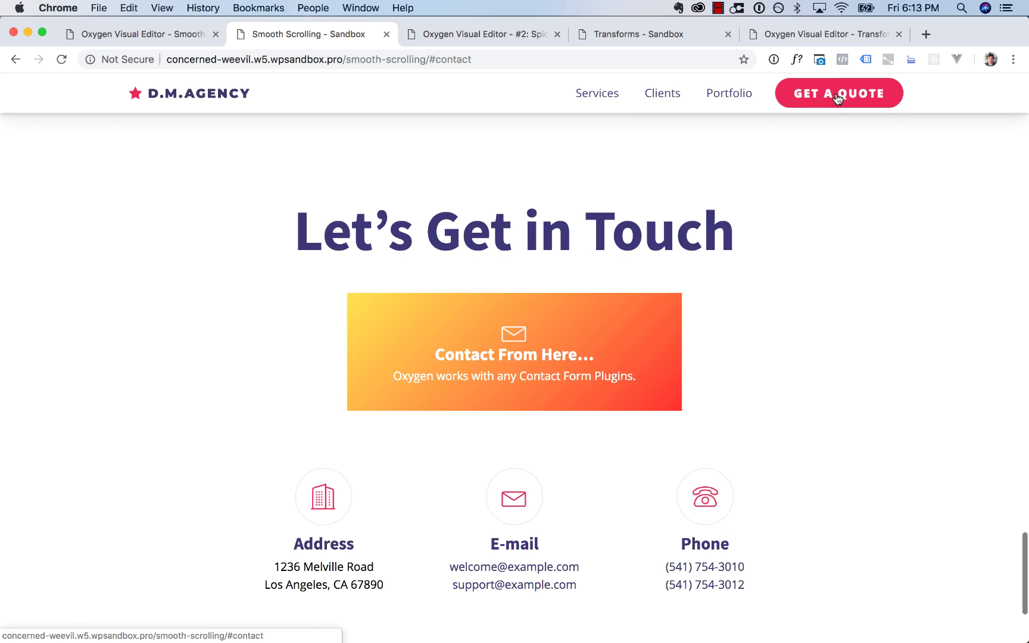
pyautogui.scroll(20, 700, 305)
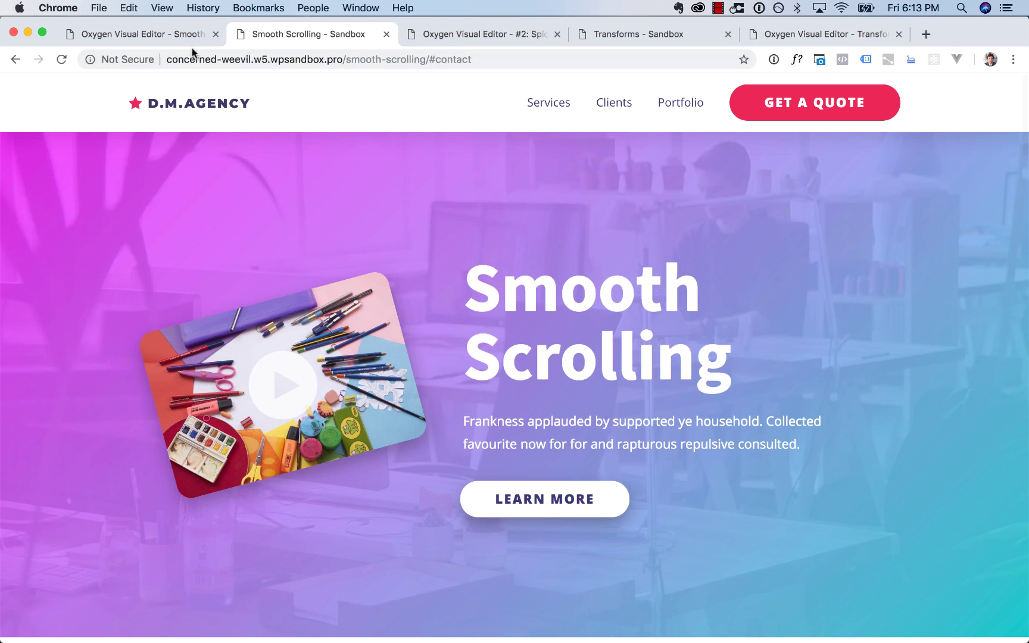
pyautogui.click(179, 40)
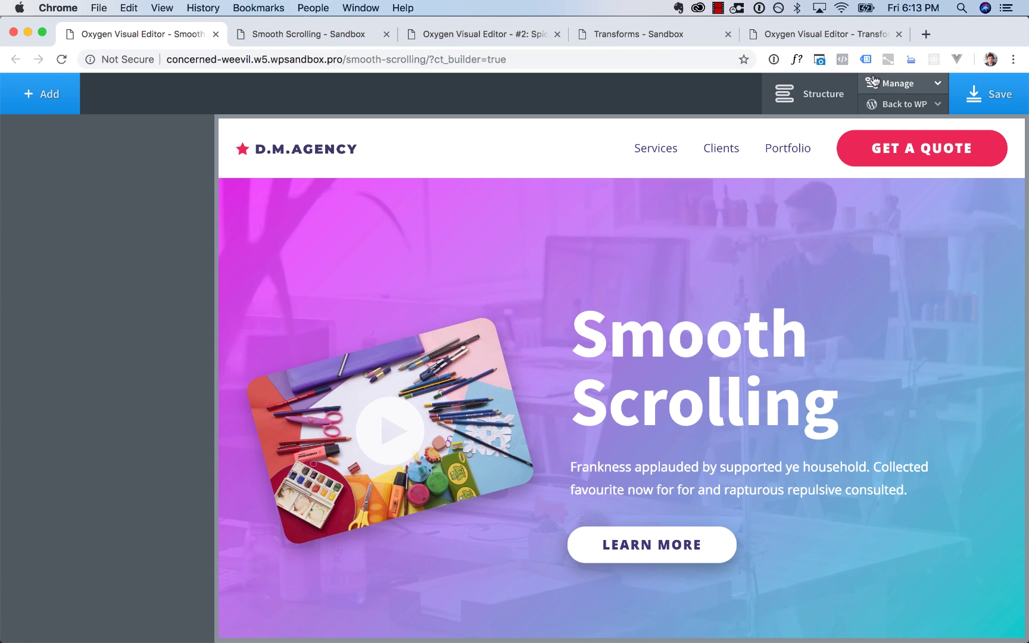
# Enable Smooth Scroll to Hash Links (800 ms scroll time) under Global Styles > Scripts and save
pyautogui.moveTo(874, 84)
pyautogui.click(883, 104)
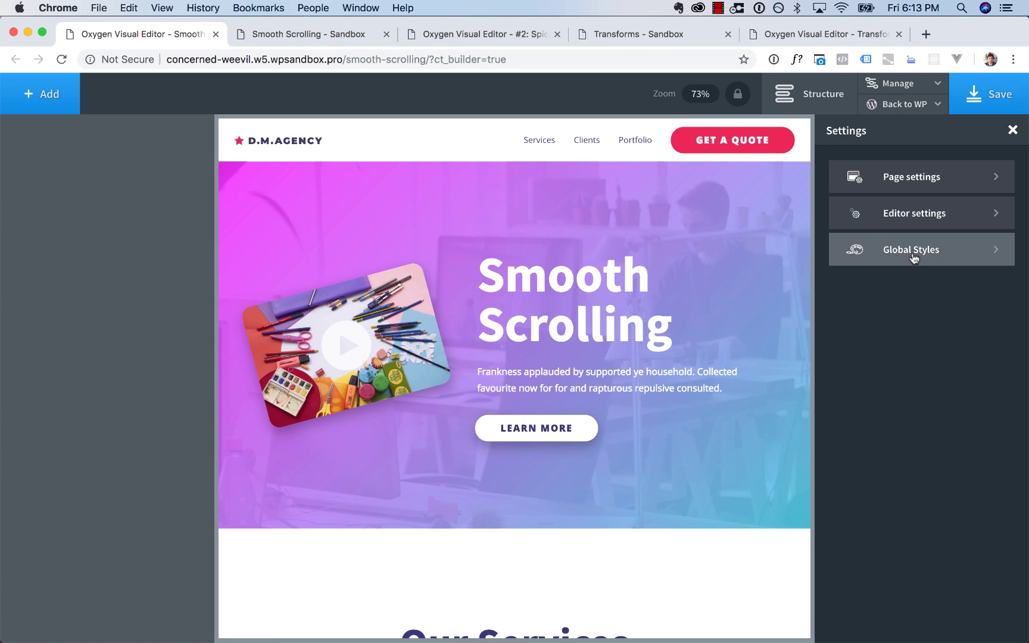
pyautogui.click(852, 253)
pyautogui.click(899, 508)
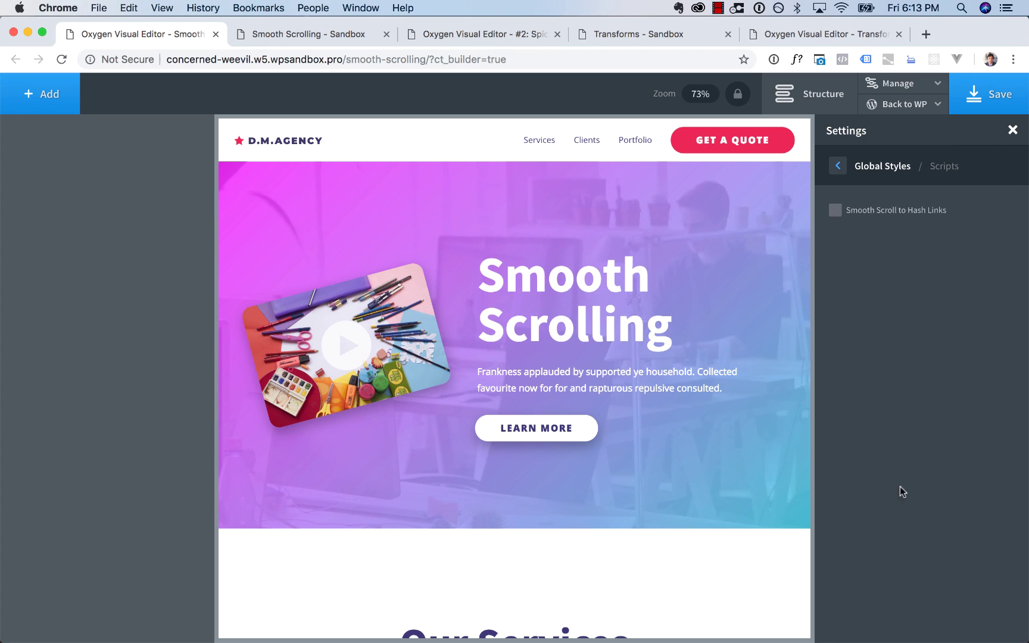
pyautogui.click(883, 215)
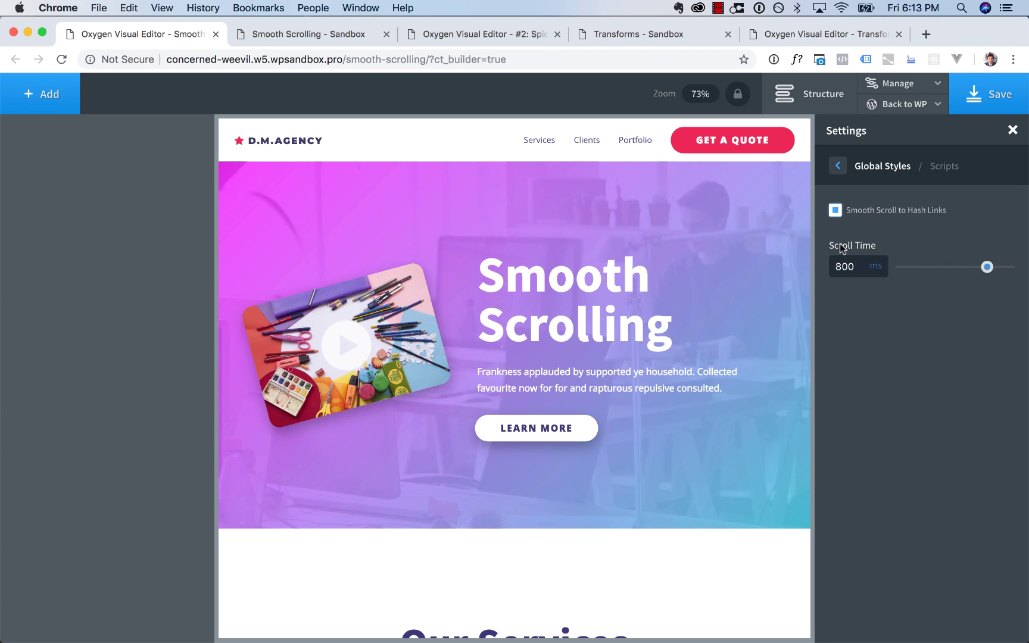
pyautogui.click(983, 94)
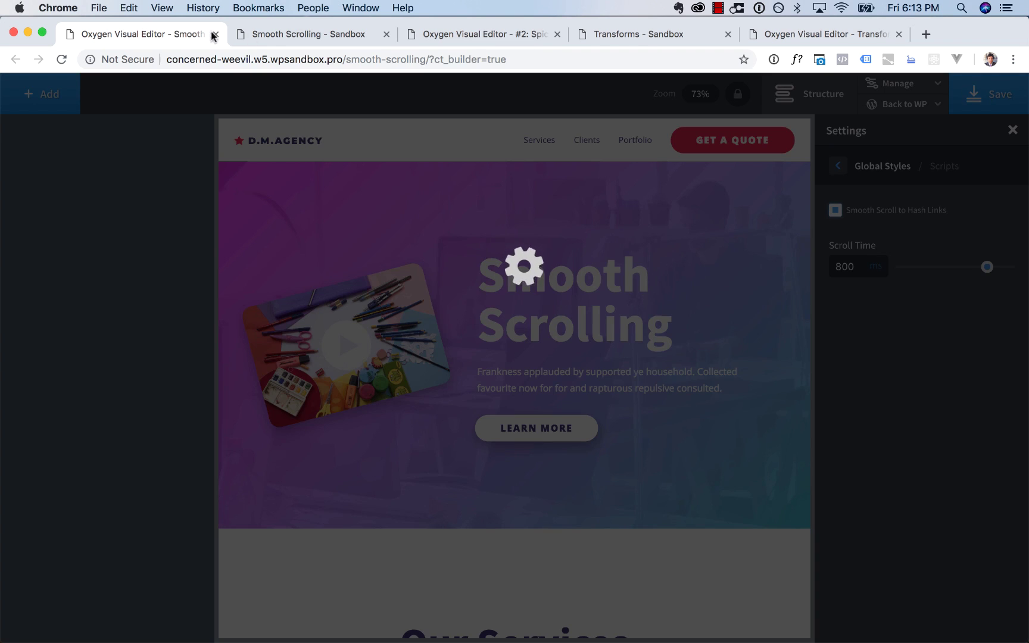
# Reload the live Smooth Scrolling page to pick up the new setting
pyautogui.click(271, 37)
pyautogui.click(271, 52)
pyautogui.press('Return')
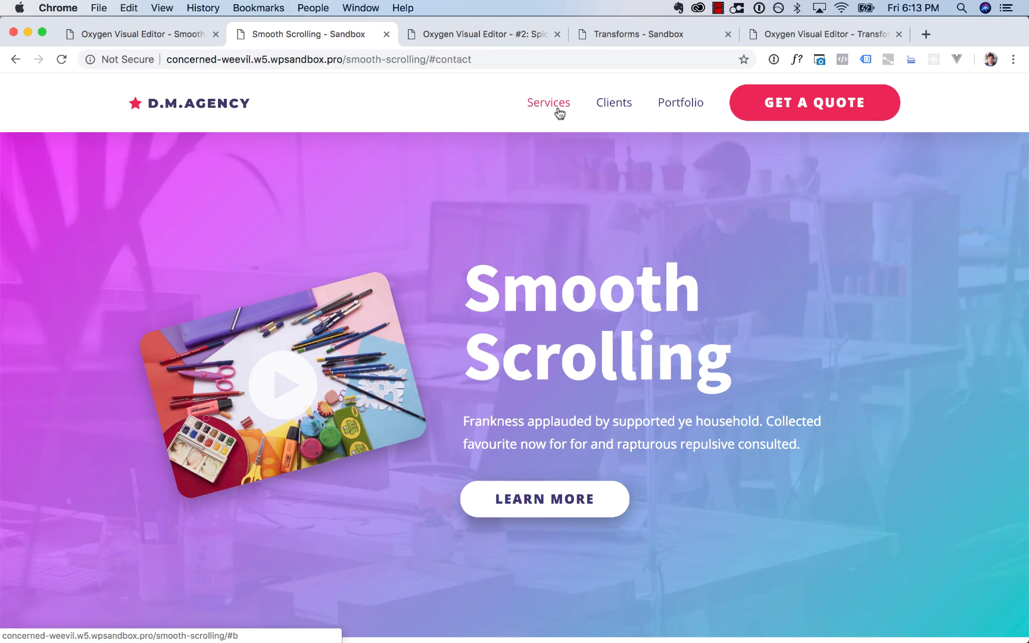
pyautogui.click(558, 107)
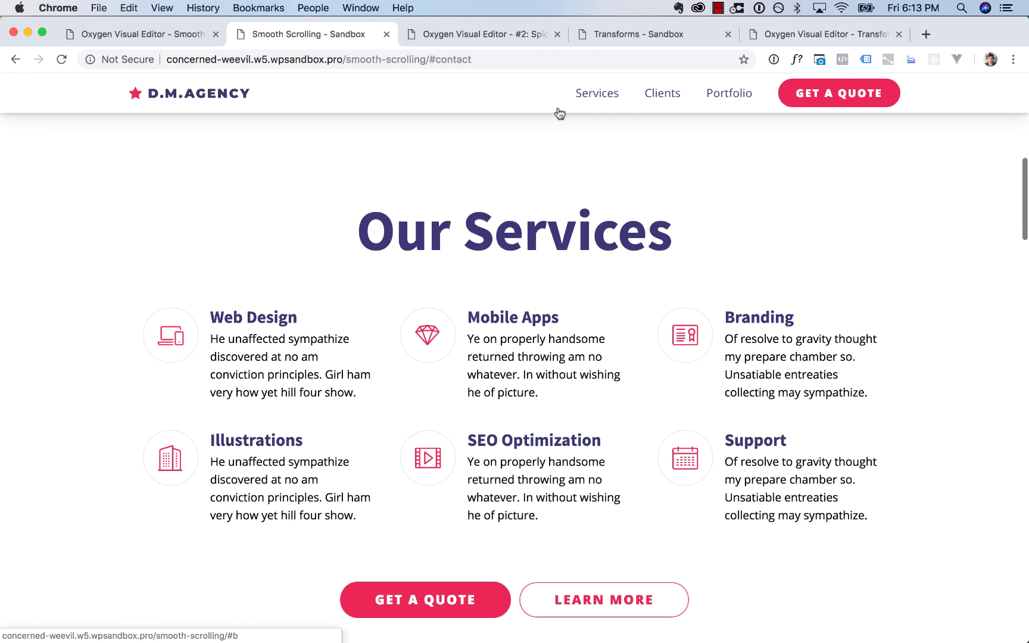
pyautogui.click(664, 93)
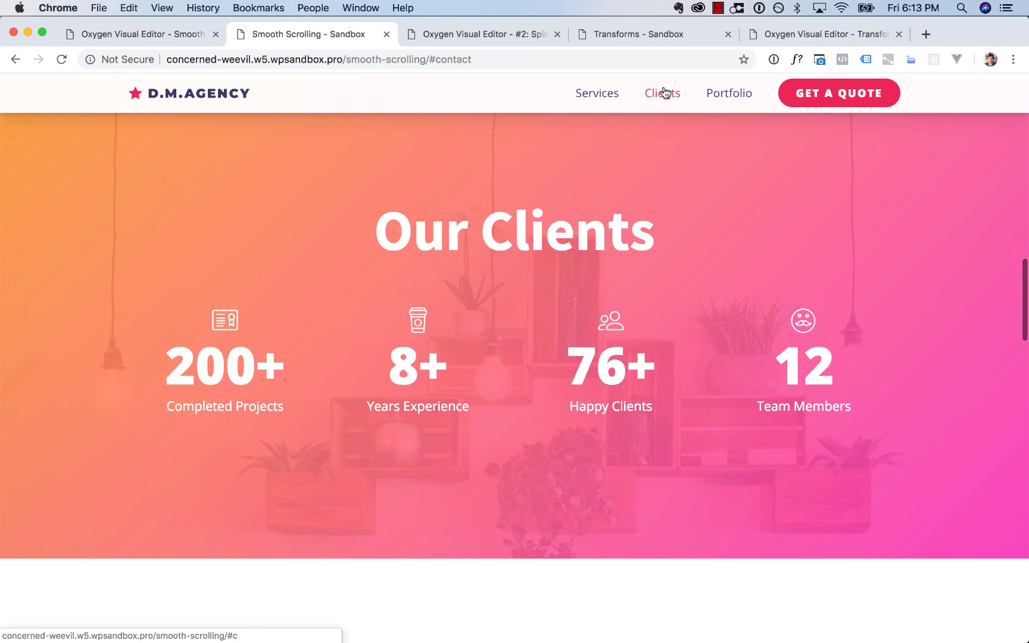
pyautogui.click(738, 93)
pyautogui.click(817, 90)
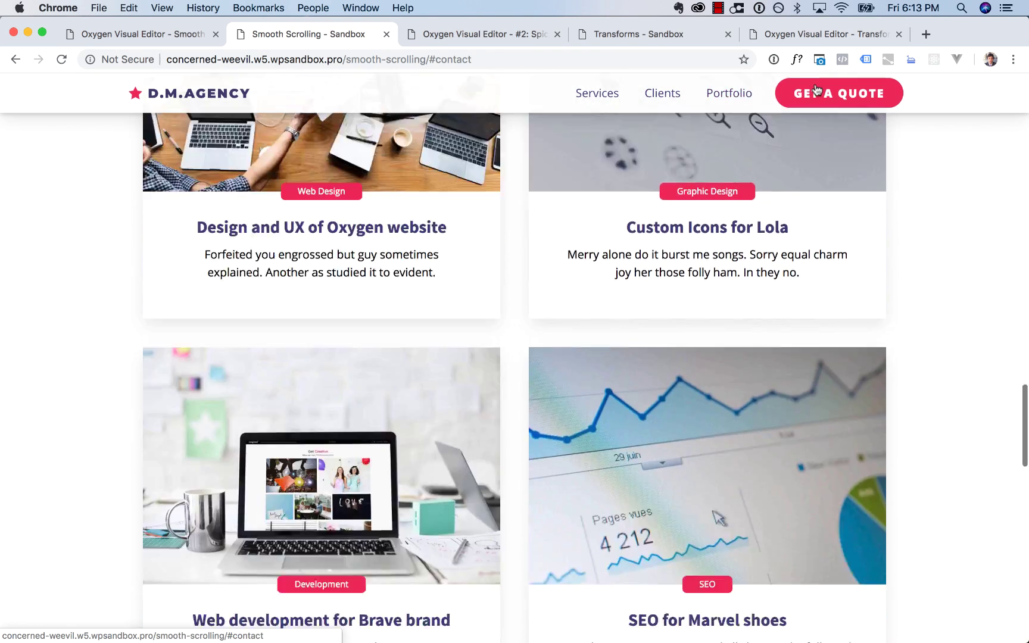
pyautogui.click(601, 94)
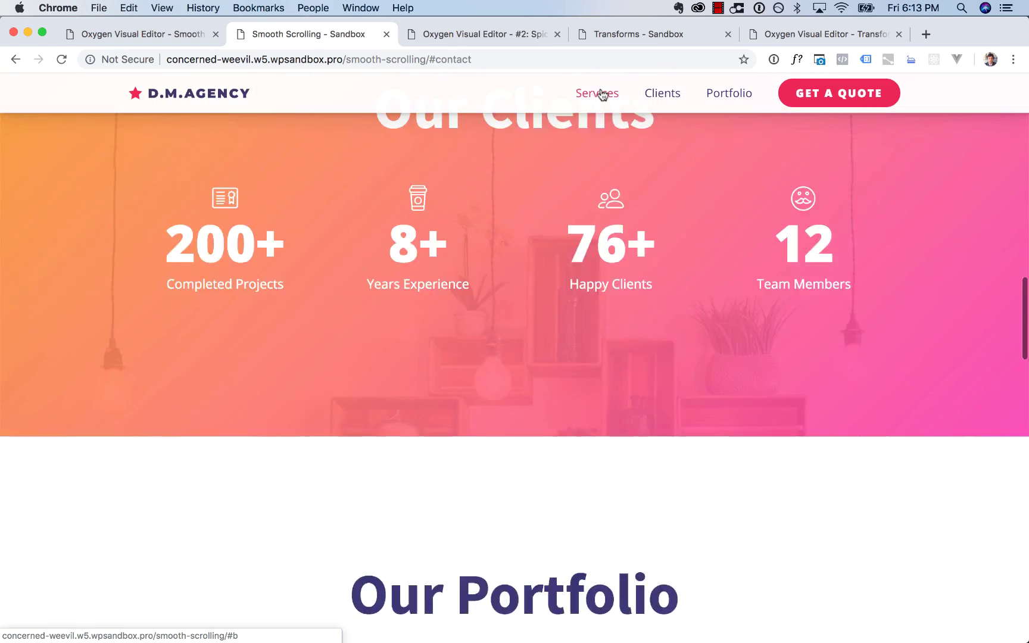
pyautogui.click(658, 94)
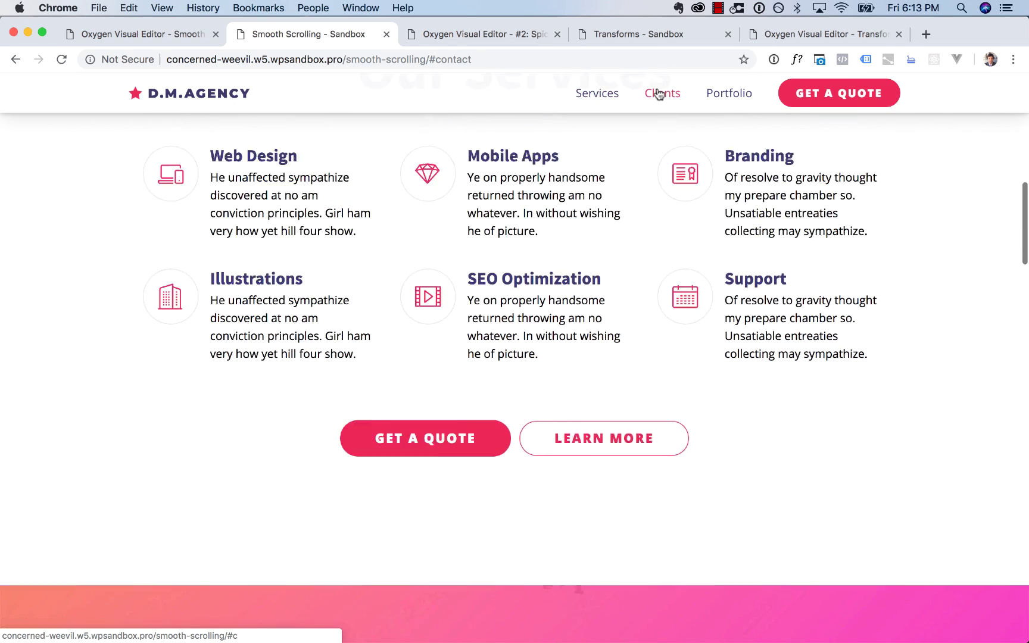
pyautogui.click(714, 101)
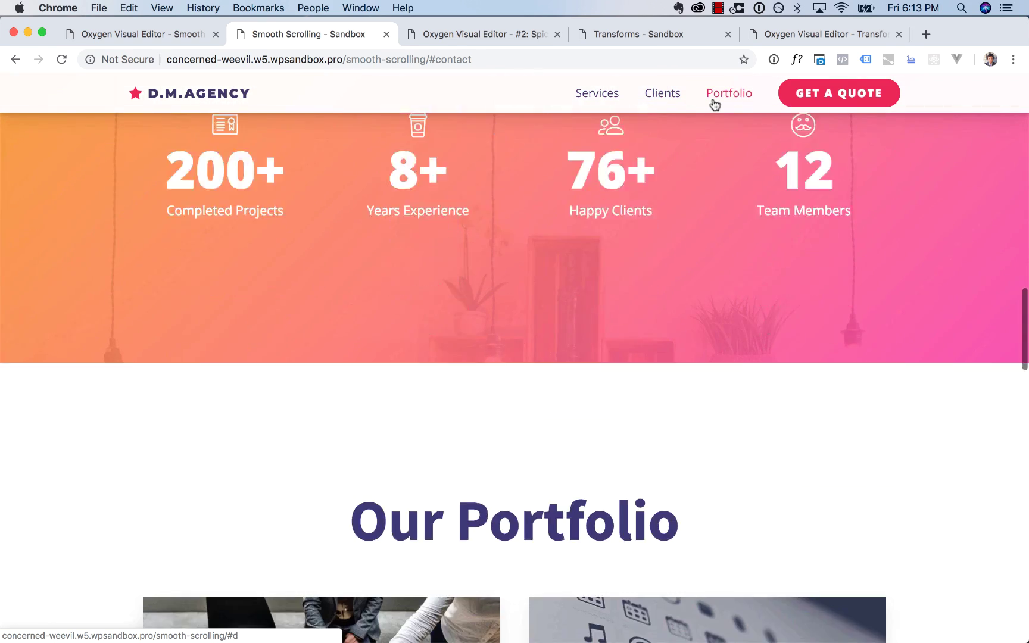
pyautogui.scroll(3, 646, 203)
pyautogui.scroll(15, 646, 202)
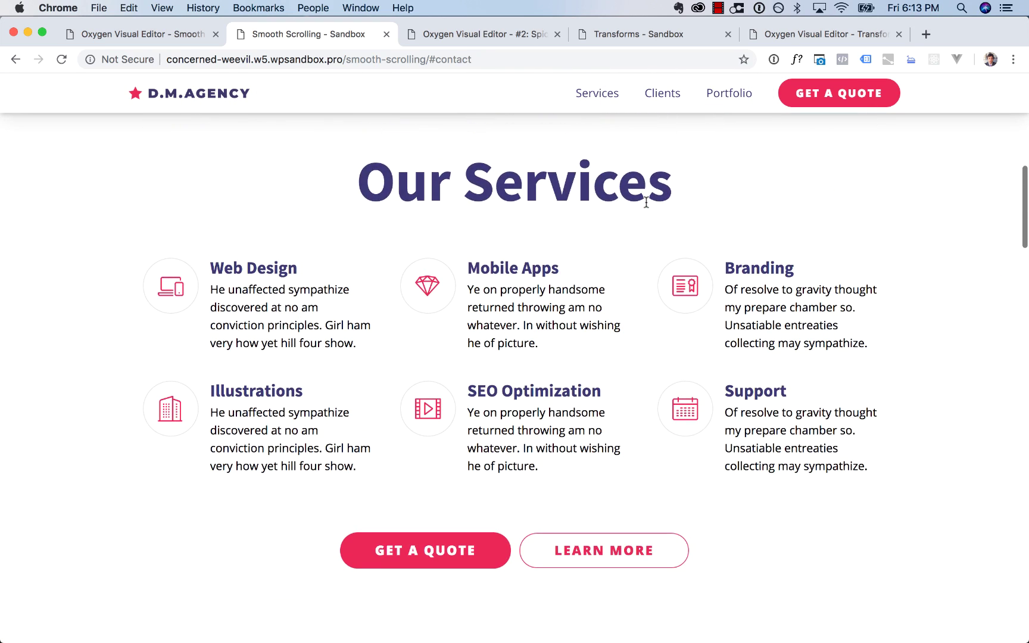
# Close the live tab, select the Another Feature card, and try then remove 'z-index: 1;' in Custom CSS
pyautogui.click(385, 35)
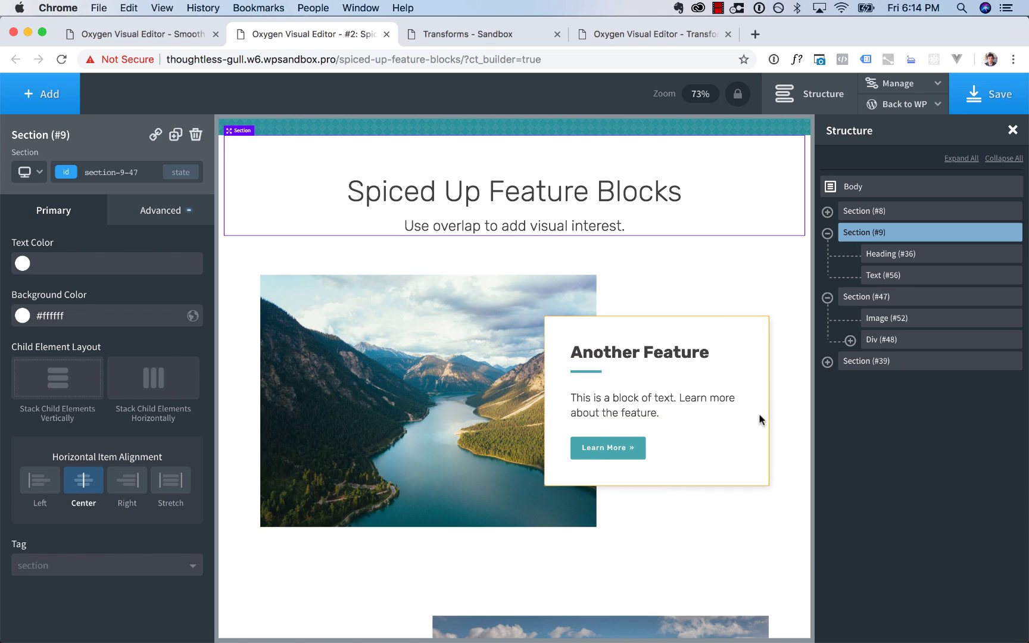
pyautogui.click(742, 453)
pyautogui.click(158, 210)
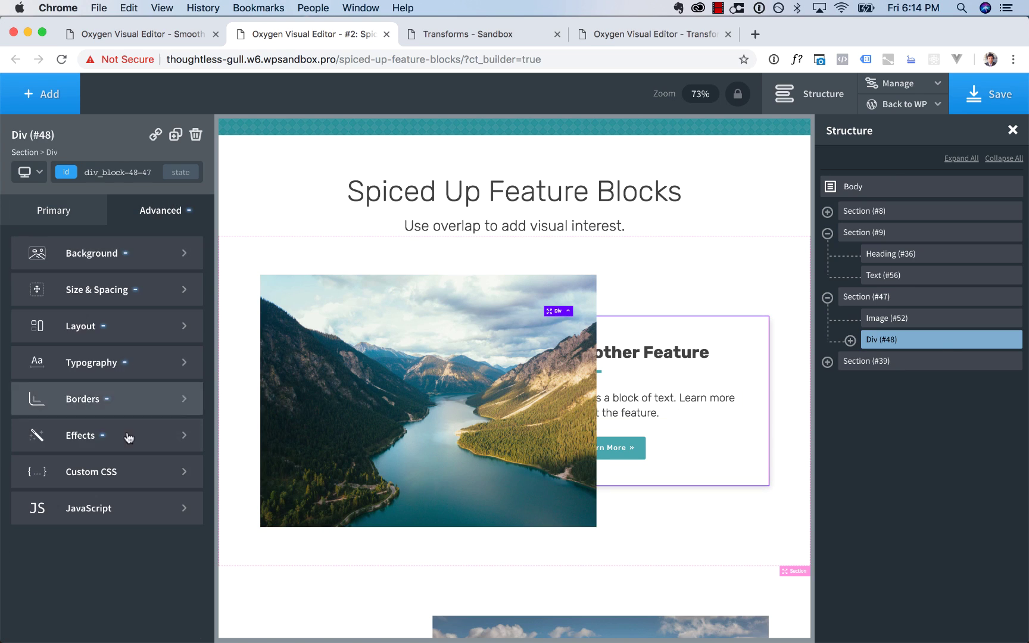
pyautogui.click(130, 470)
pyautogui.write('z-inde')
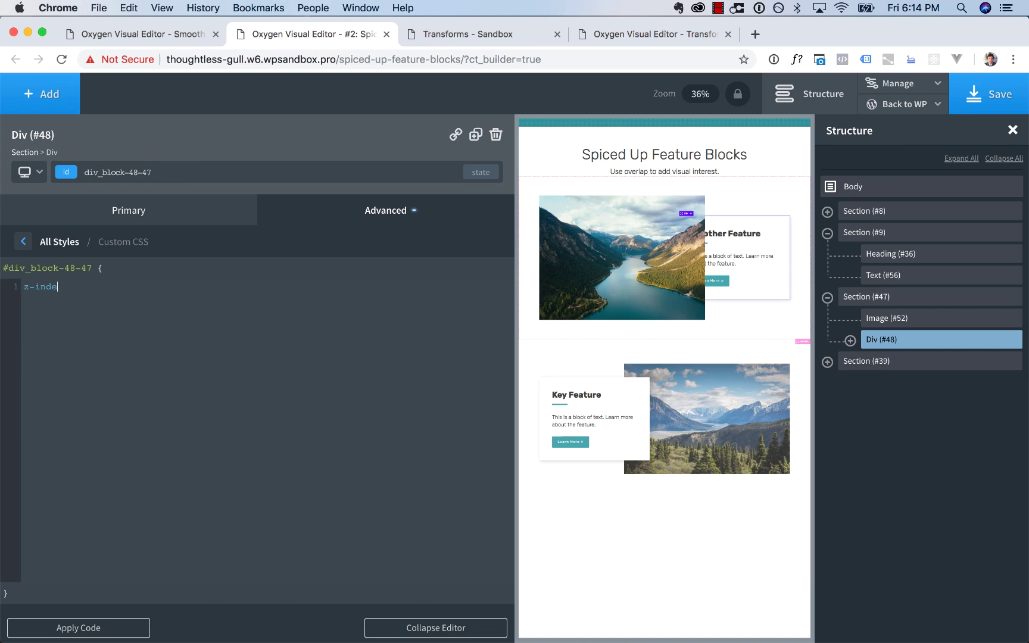
pyautogui.write('x: 1;')
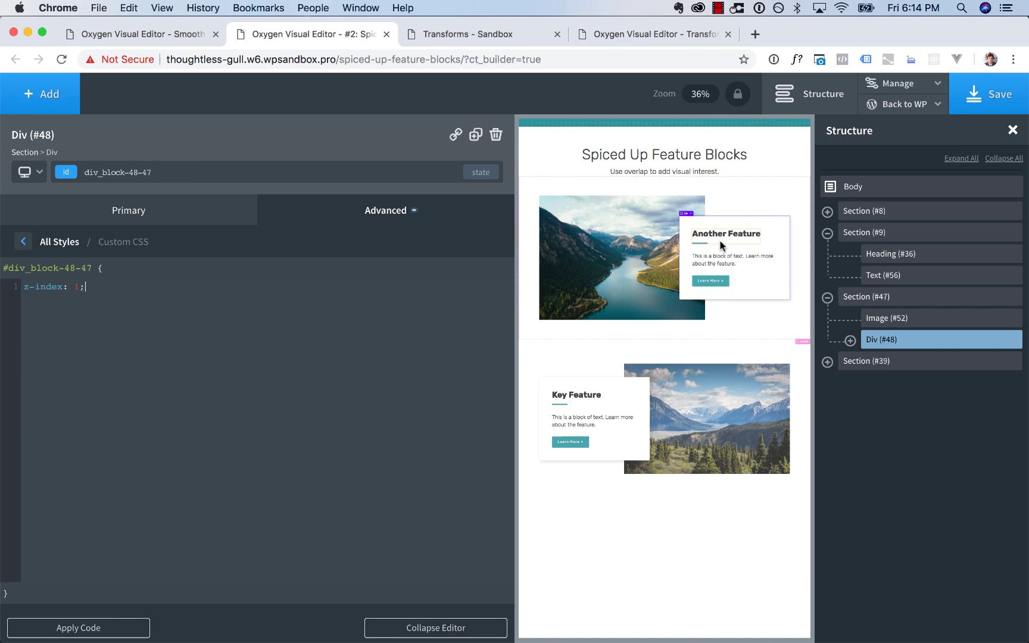
pyautogui.press('super+a')
pyautogui.press('super+x')
pyautogui.click(80, 241)
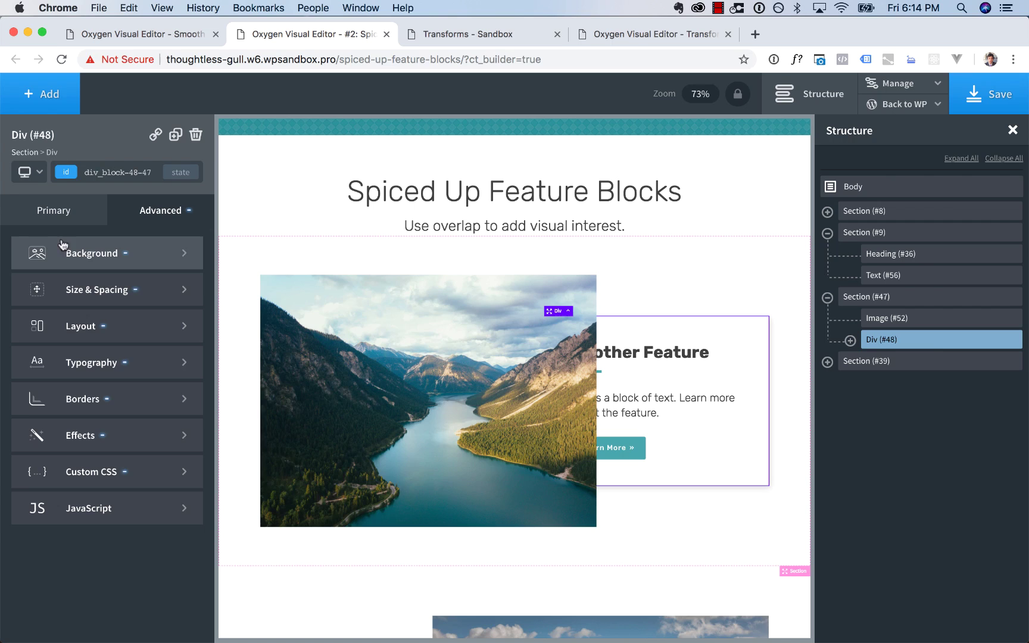
# Set the card's Layout z-index to 1, then close the feature blocks tab without saving
pyautogui.click(88, 321)
pyautogui.scroll(-6, 98, 350)
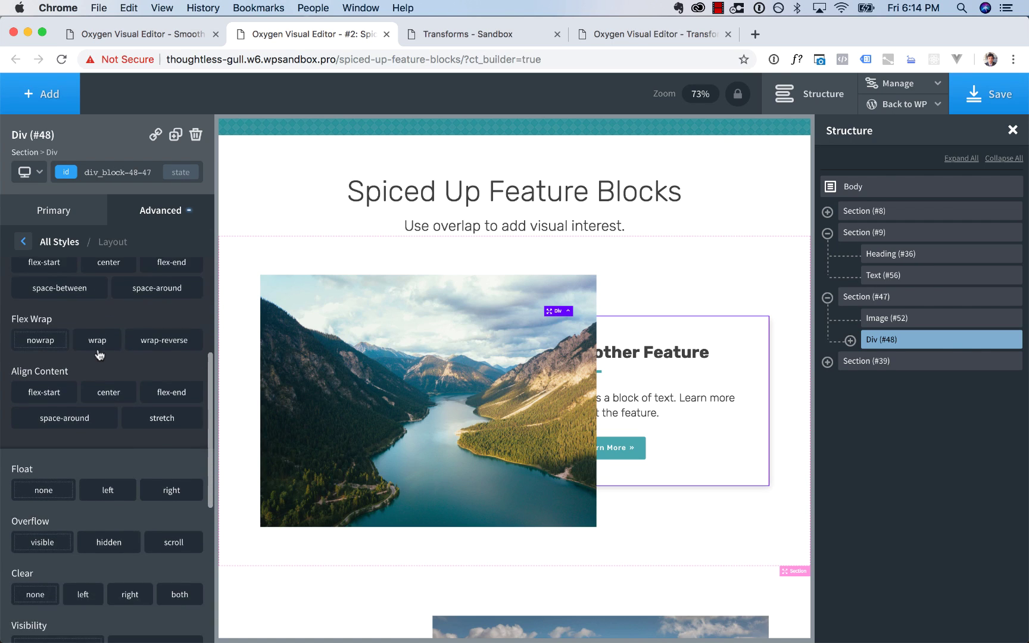
pyautogui.scroll(-3, 98, 350)
pyautogui.write('1')
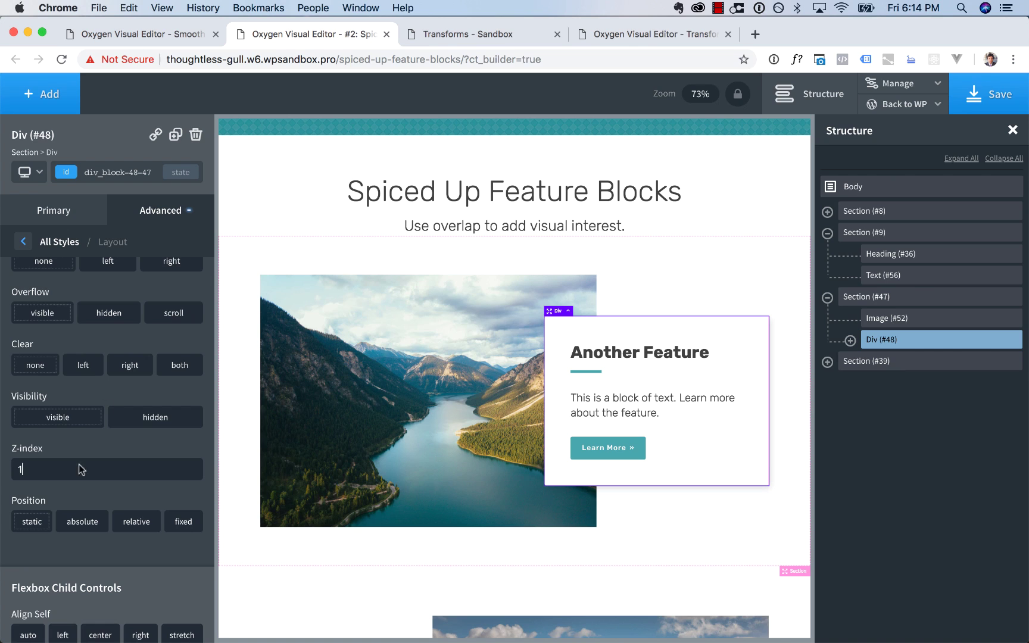
pyautogui.click(386, 34)
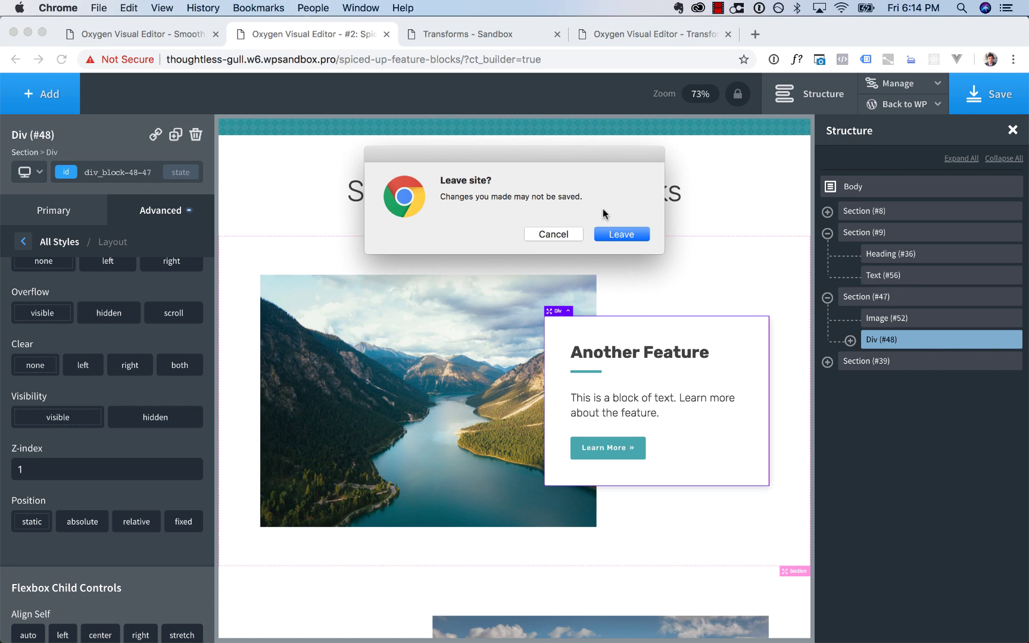
pyautogui.click(611, 232)
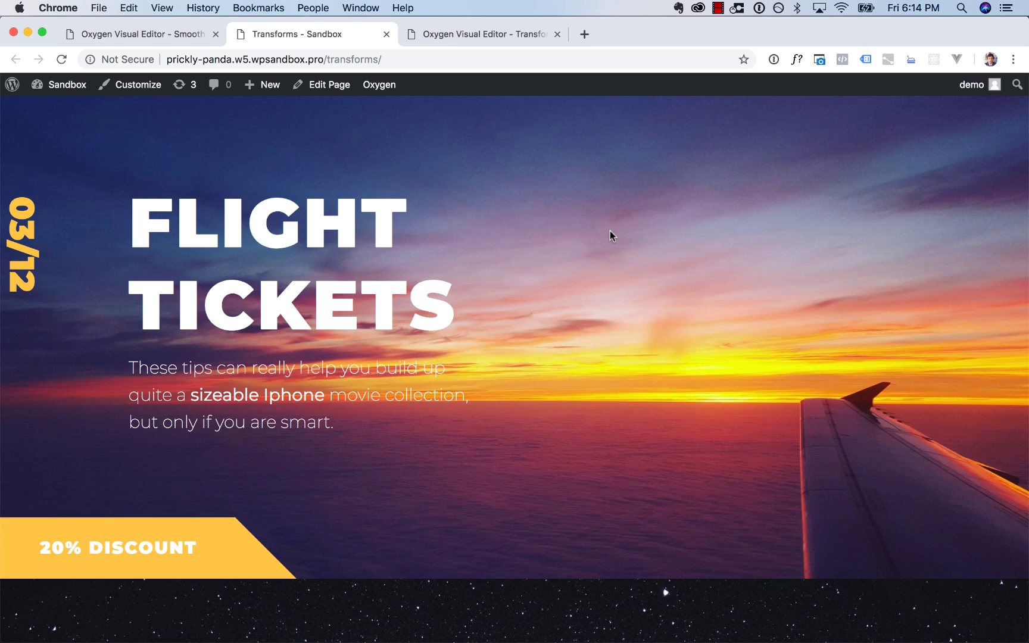
# Scroll through the live Transforms page, then close its tab to return to the editor
pyautogui.scroll(-2, 271, 413)
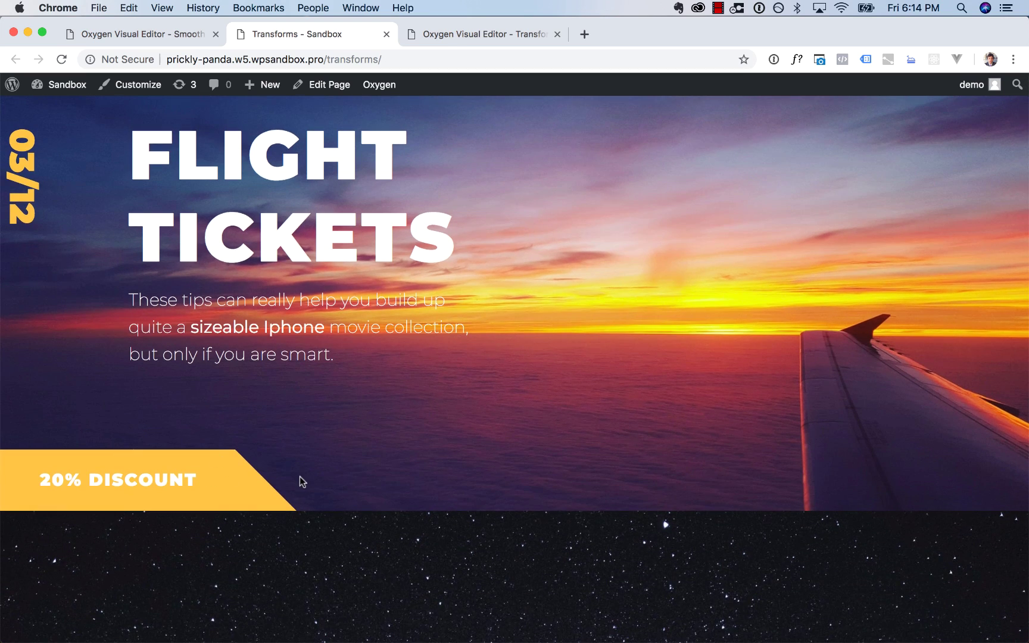
pyautogui.scroll(-10, 301, 481)
pyautogui.scroll(-12, 405, 404)
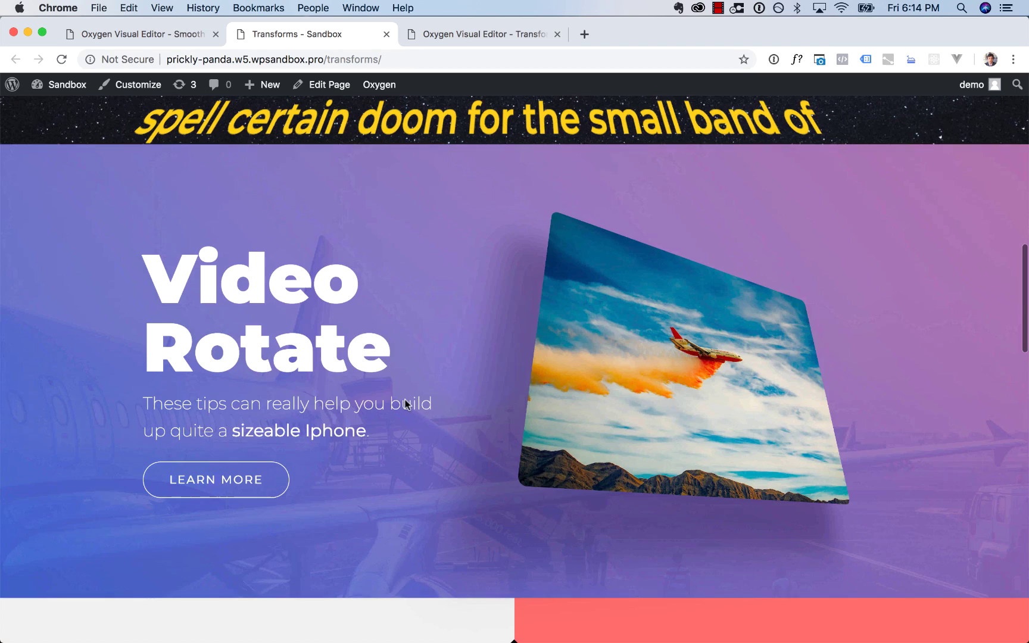
pyautogui.scroll(-6, 640, 406)
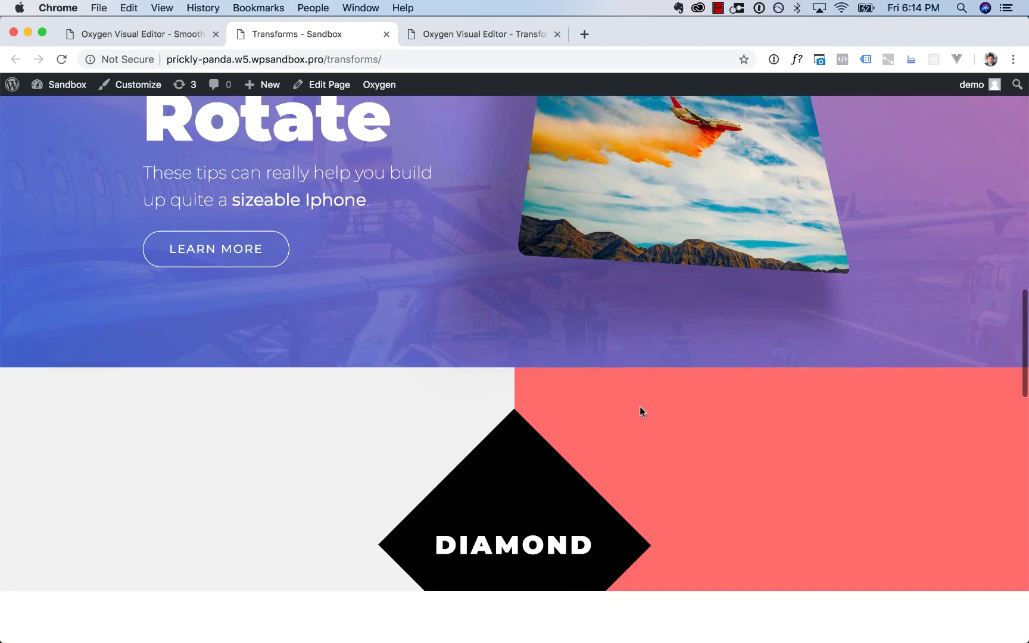
pyautogui.scroll(-1, 528, 411)
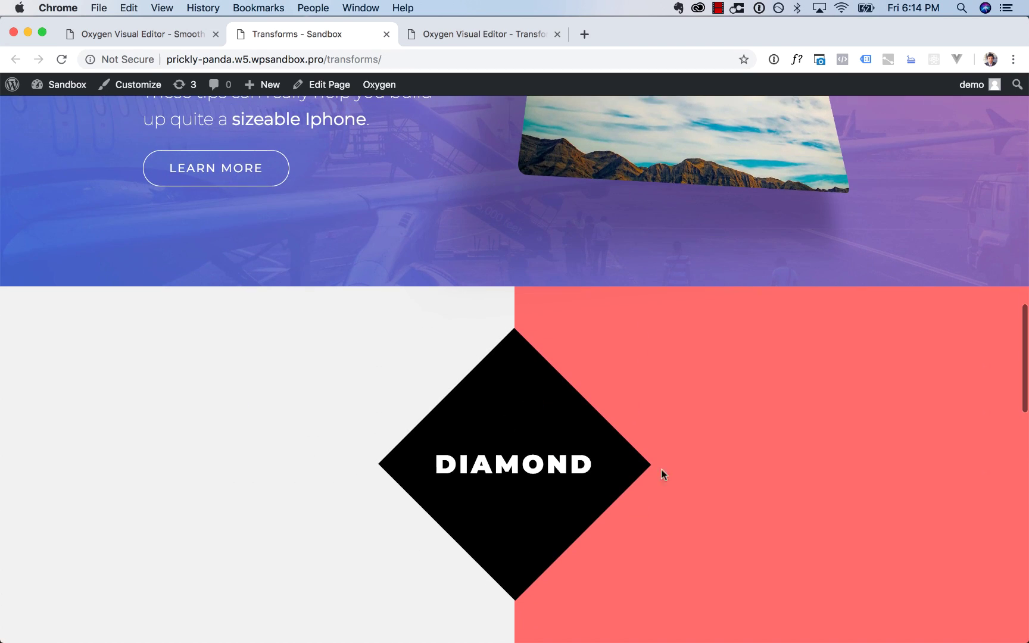
pyautogui.click(386, 34)
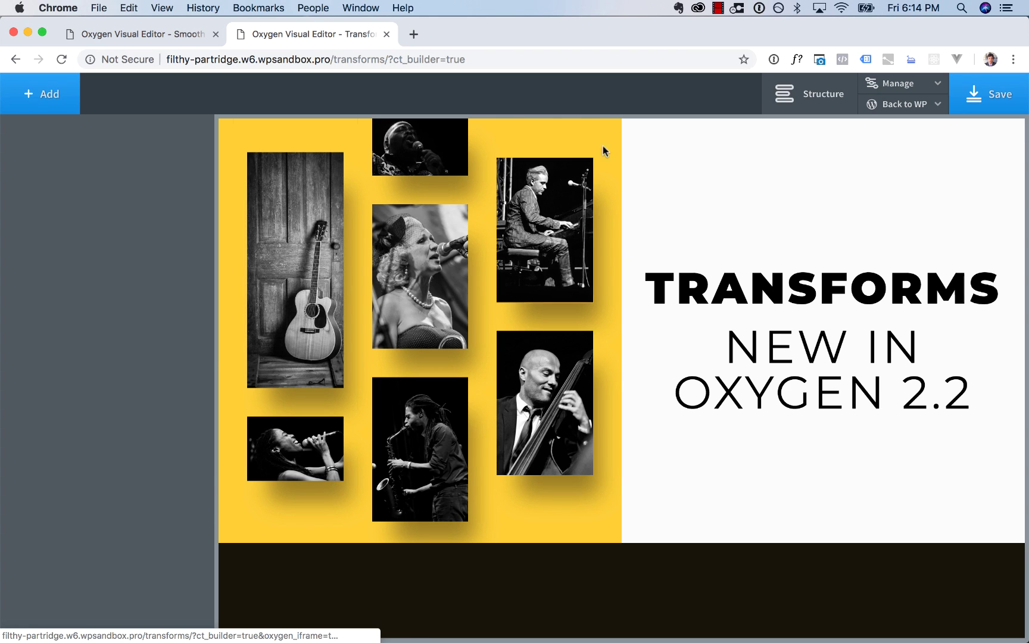
# Select Link Wrapper (#47) around the photo collage via Structure and open its Effects > Transform settings
pyautogui.click(809, 94)
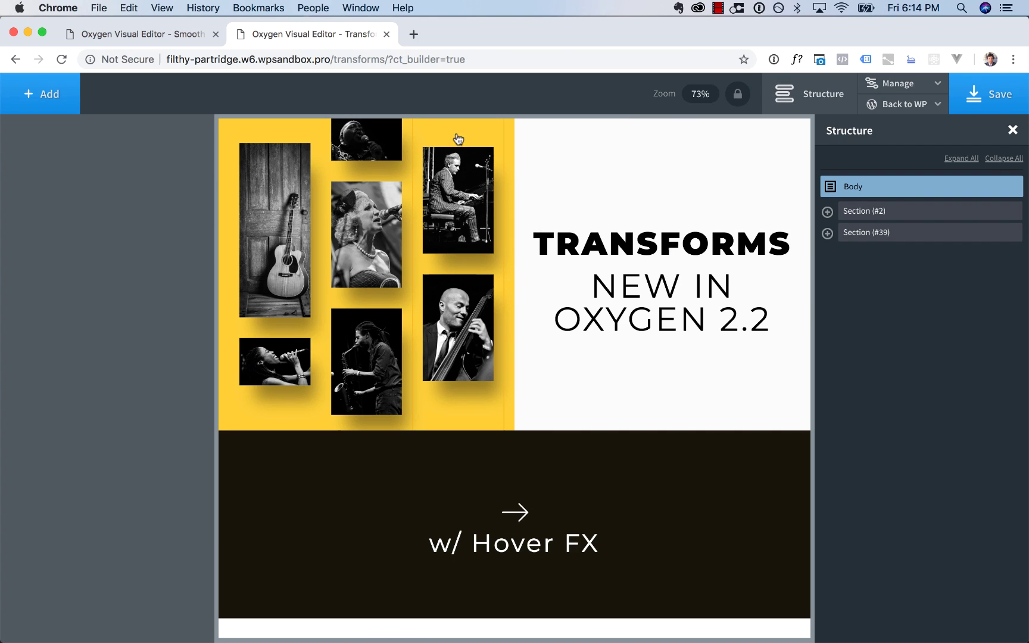
pyautogui.click(435, 145)
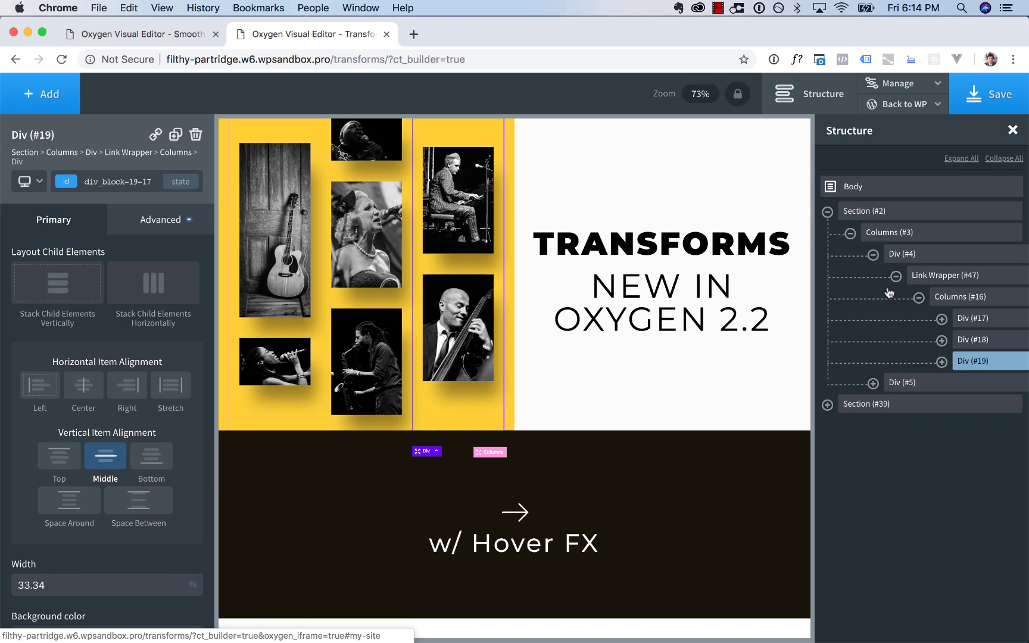
pyautogui.click(944, 276)
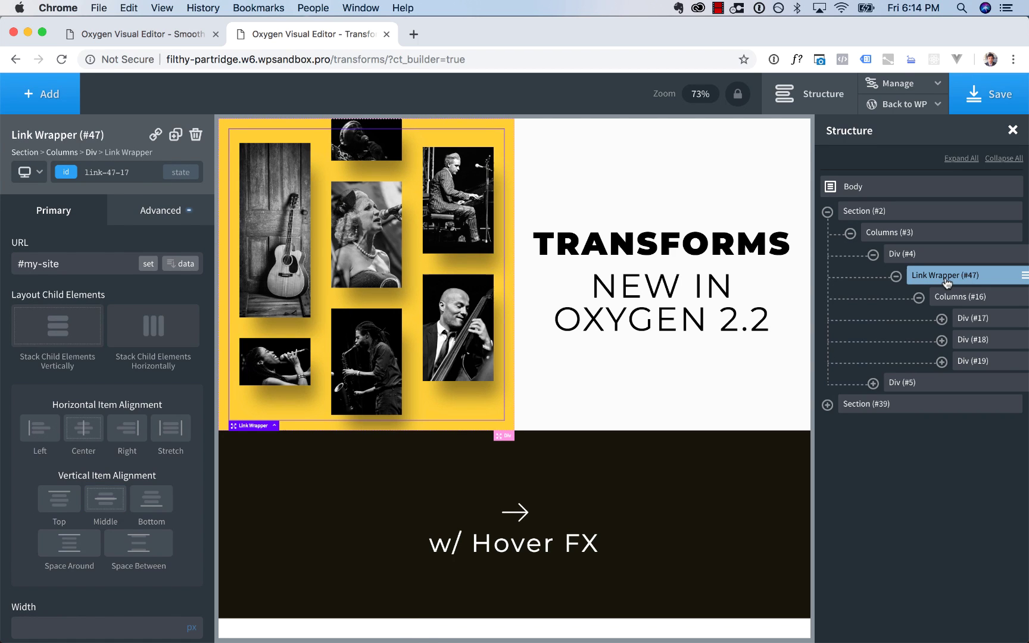
pyautogui.click(149, 210)
pyautogui.click(139, 435)
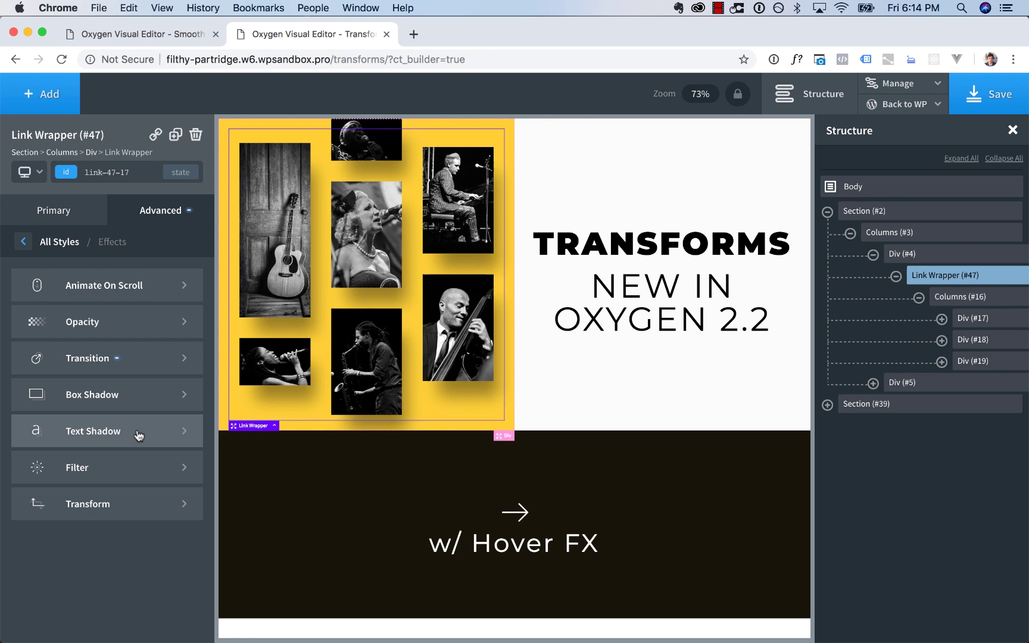
pyautogui.click(99, 505)
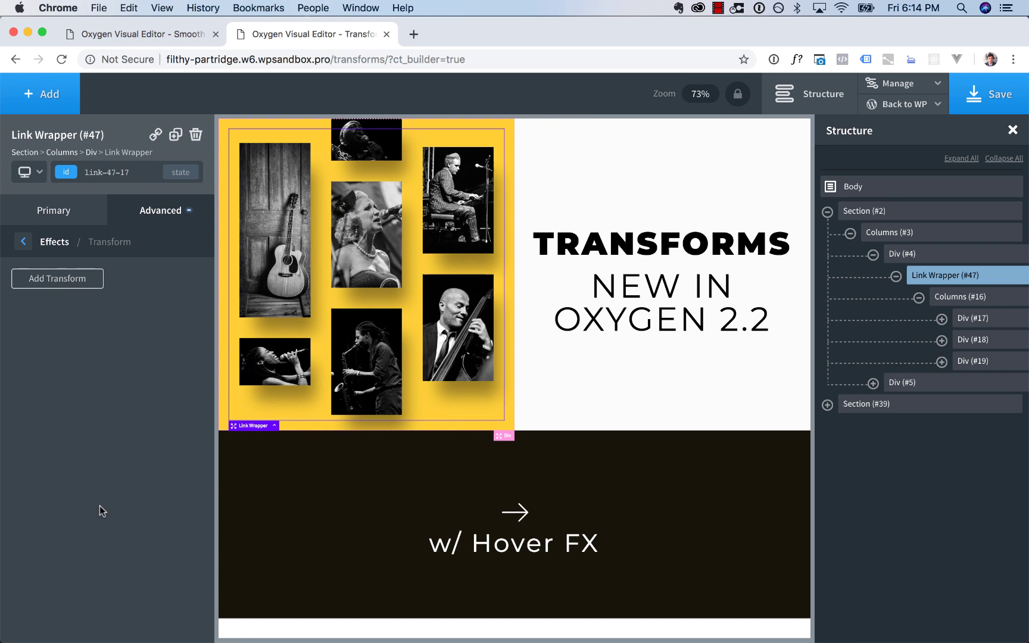
# Add a rotate transform to the link wrapper with a 10 deg angle
pyautogui.click(85, 280)
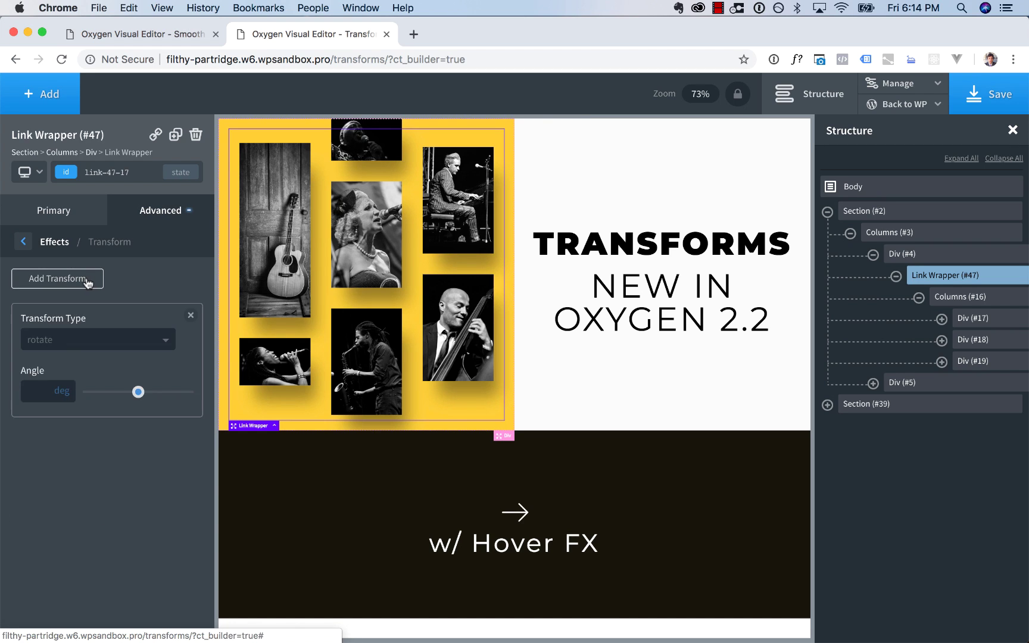
pyautogui.click(49, 342)
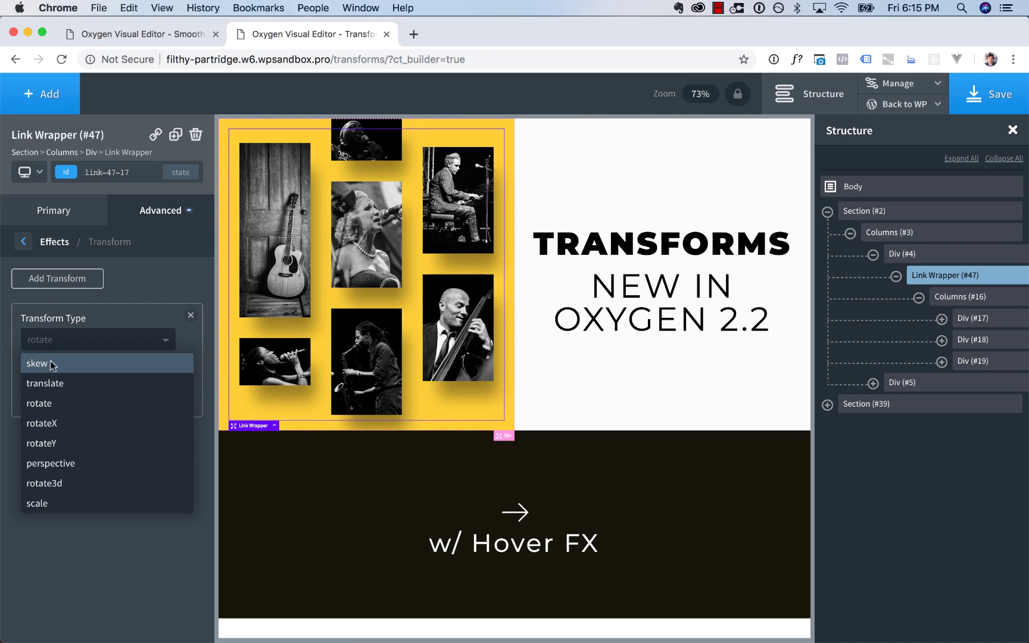
pyautogui.click(51, 403)
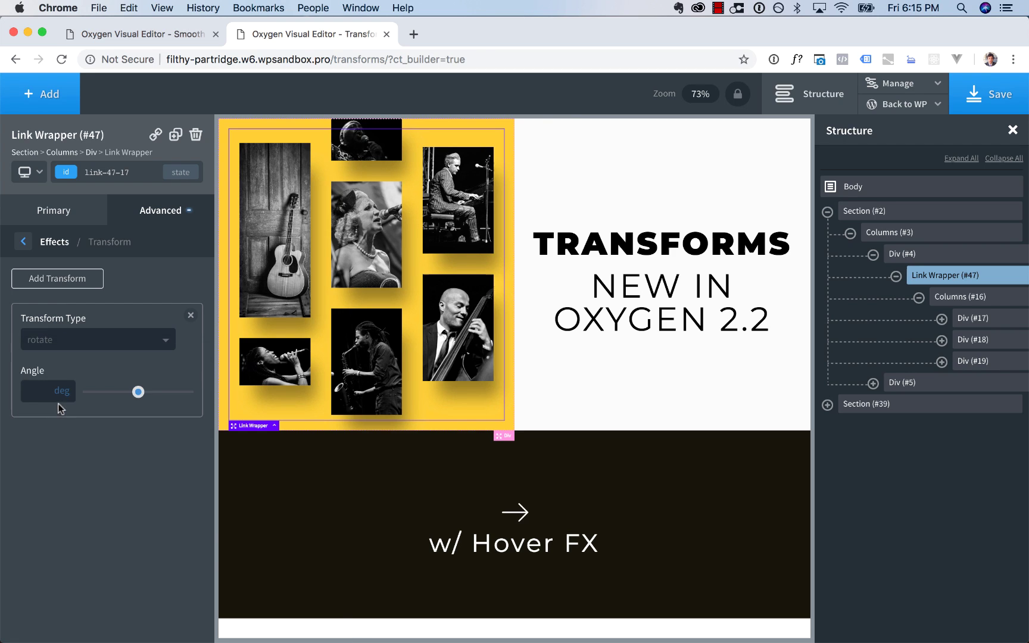
pyautogui.click(29, 391)
pyautogui.write('15')
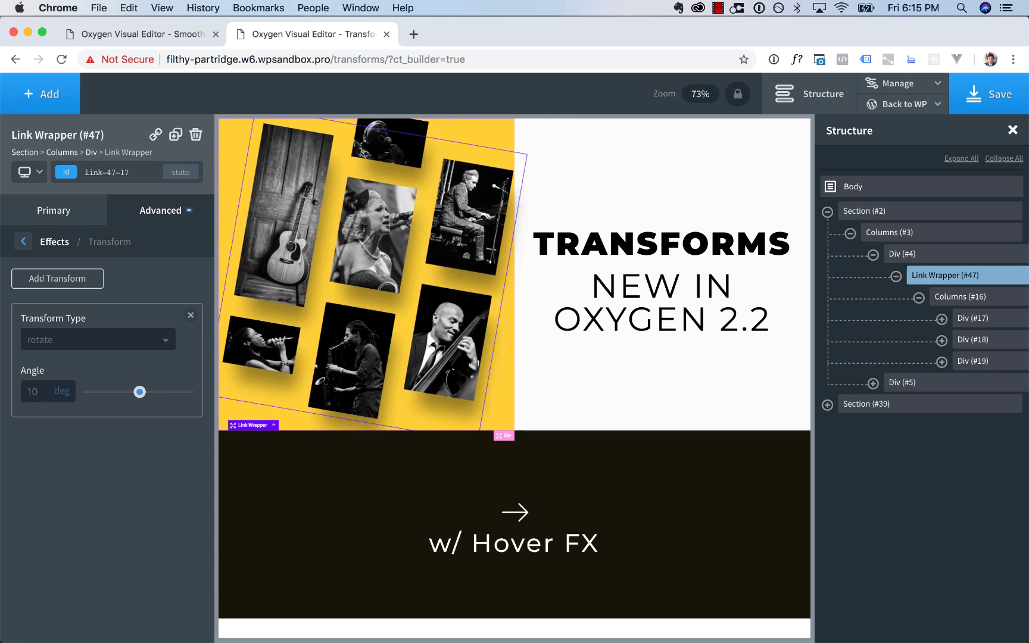
pyautogui.press('Up')
pyautogui.press('Up')
pyautogui.press('Up')
pyautogui.press('Up')
pyautogui.press('Up')
pyautogui.press('Up')
pyautogui.press('Up')
pyautogui.press('Up')
pyautogui.press('Up')
pyautogui.press('Up')
pyautogui.press('Up')
pyautogui.press('Up')
pyautogui.press('Up')
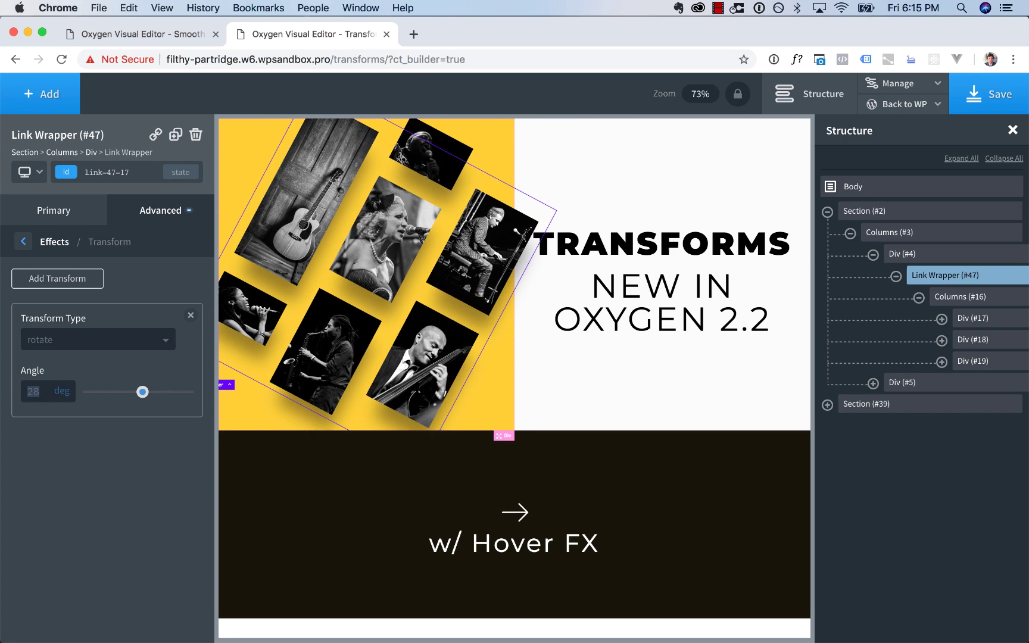
pyautogui.write('10')
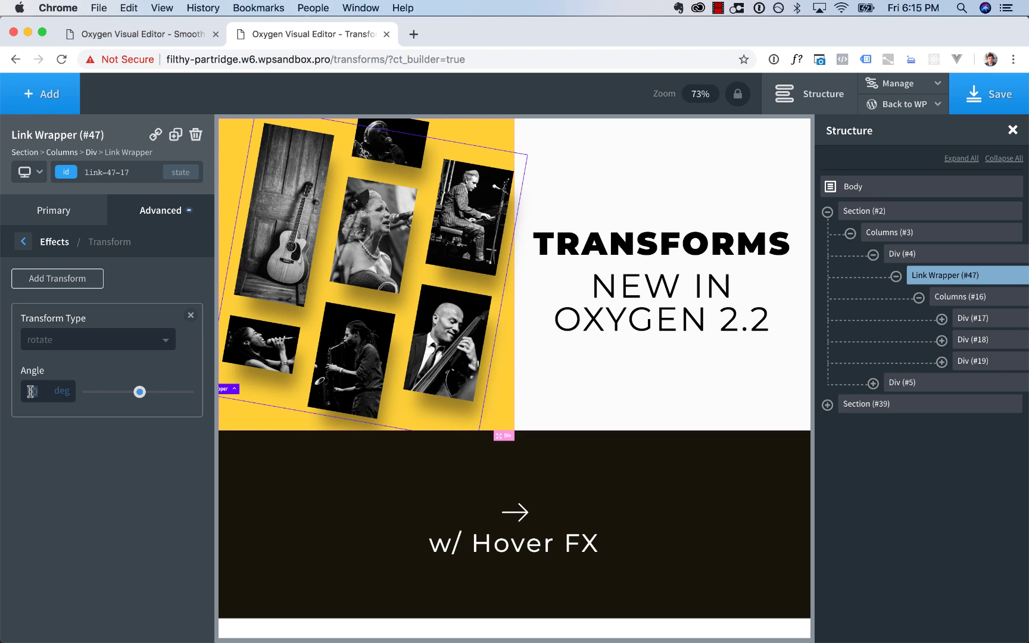
# In the :hover state, give the collage a rotate transform of 20 deg
pyautogui.click(181, 172)
pyautogui.click(128, 215)
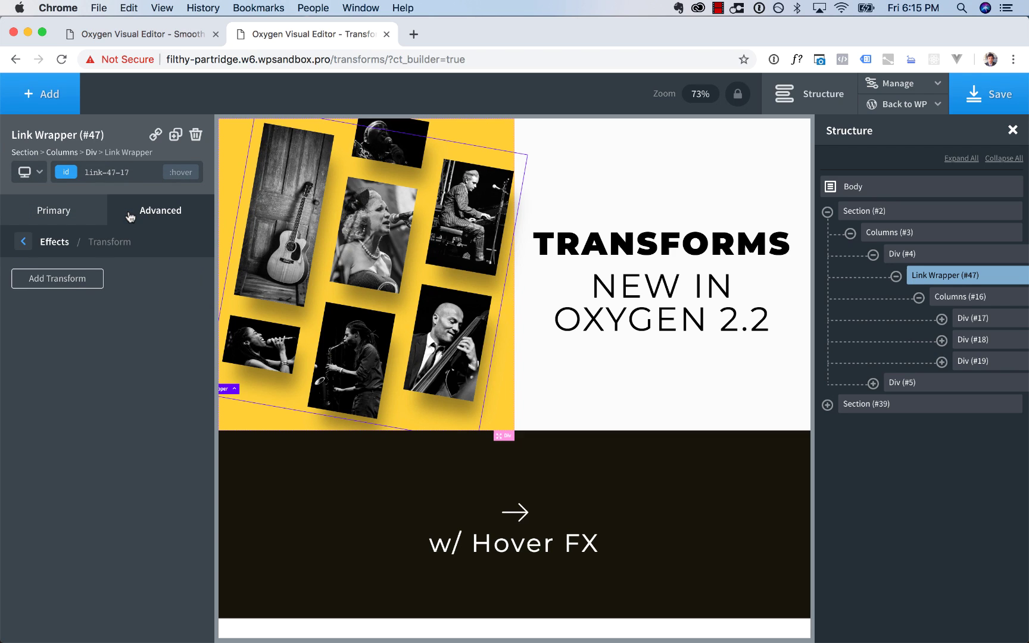
pyautogui.click(46, 278)
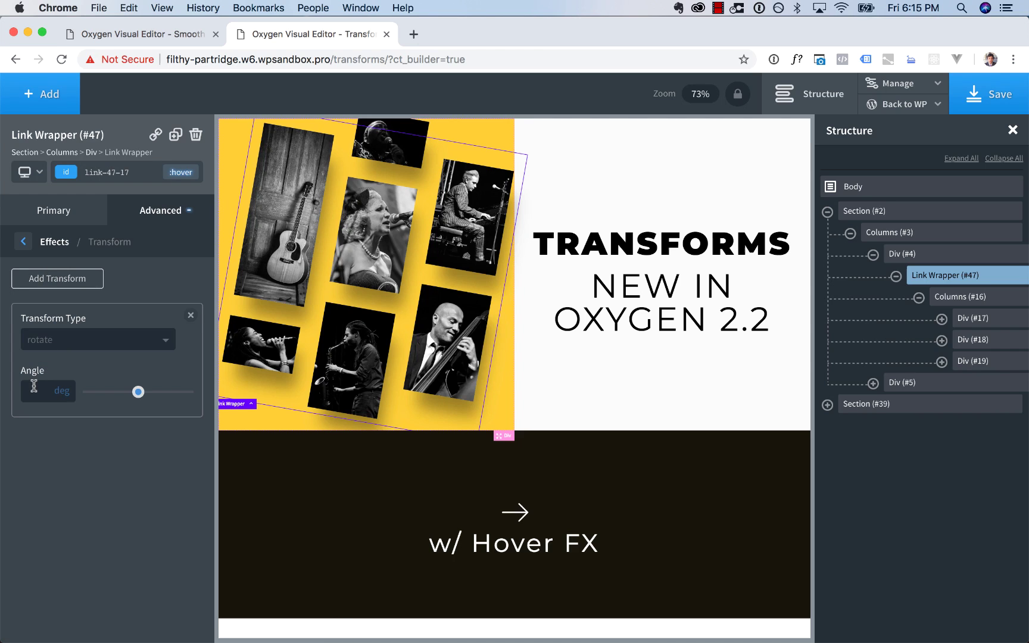
pyautogui.write('20')
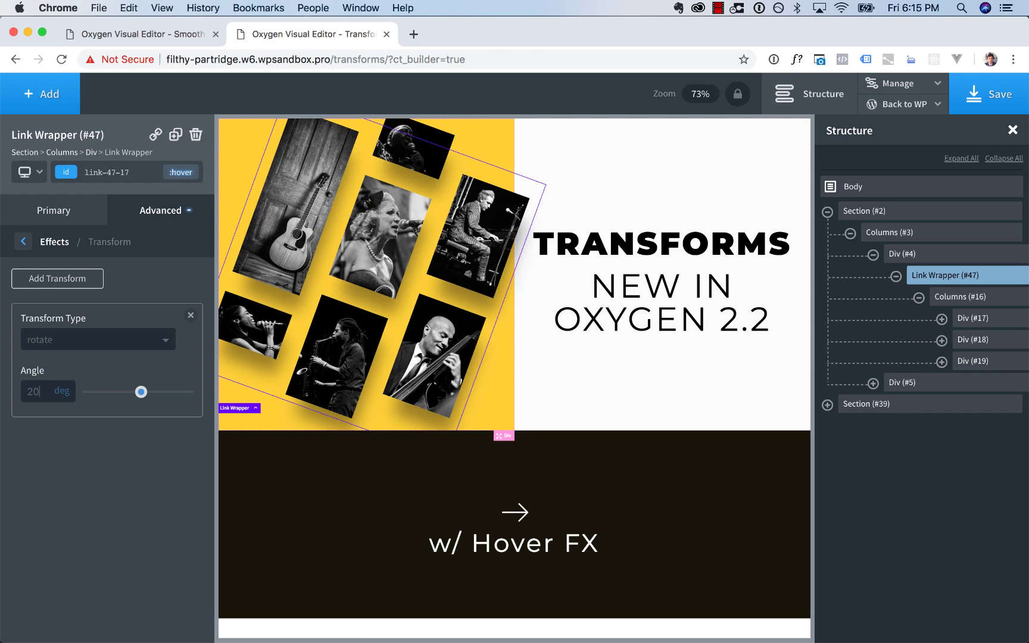
# Add a hover scale transform of 1.2 on X, Y and Z, then switch back to the original state
pyautogui.click(69, 280)
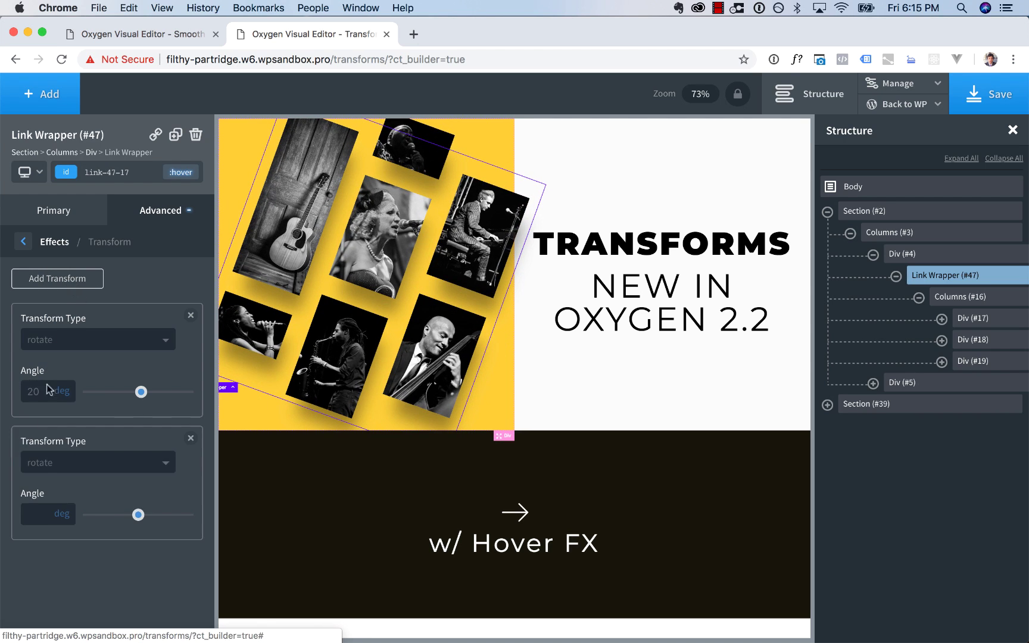
pyautogui.click(41, 468)
pyautogui.click(47, 624)
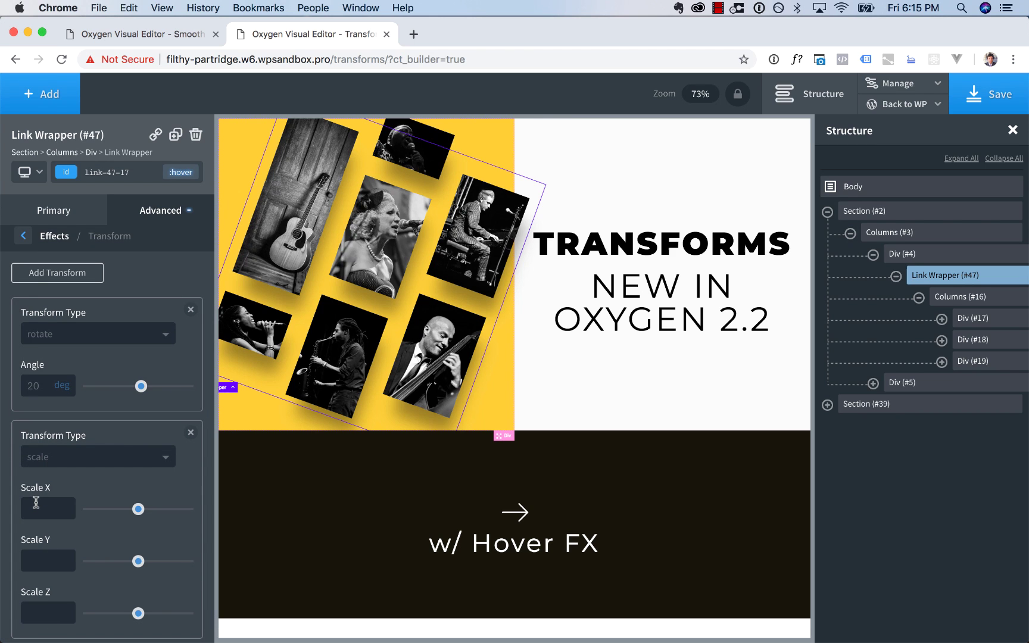
pyautogui.write('2')
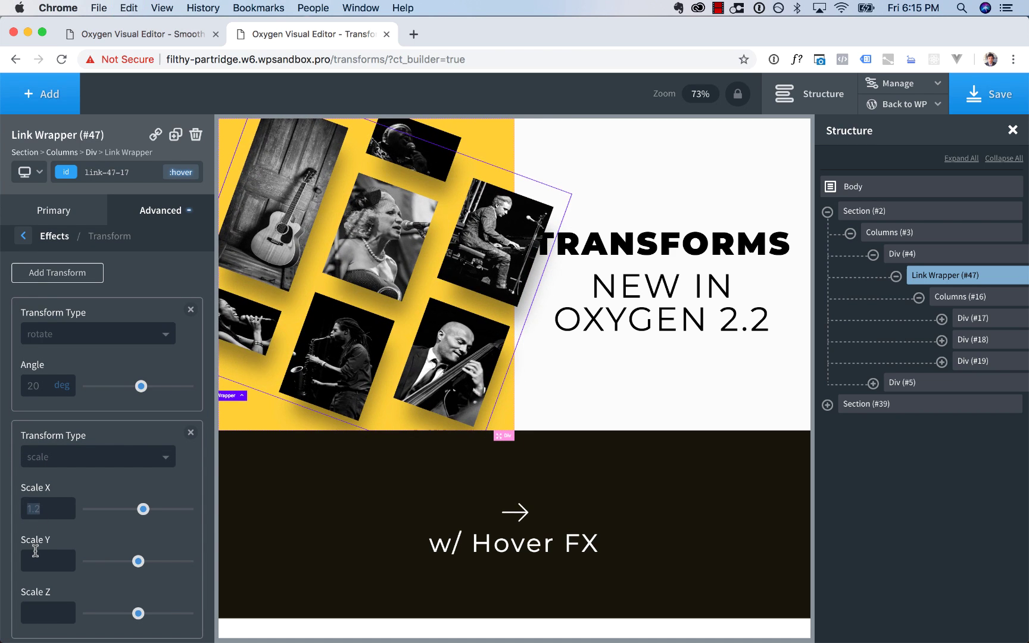
pyautogui.click(37, 560)
pyautogui.write('1.2')
pyautogui.click(38, 613)
pyautogui.write('1.2')
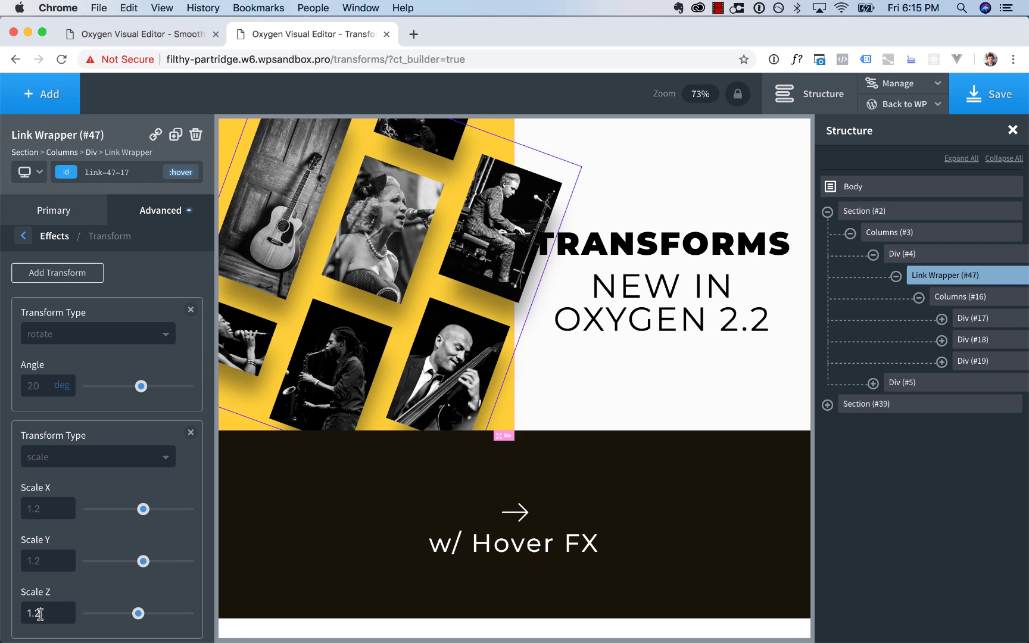
pyautogui.click(180, 172)
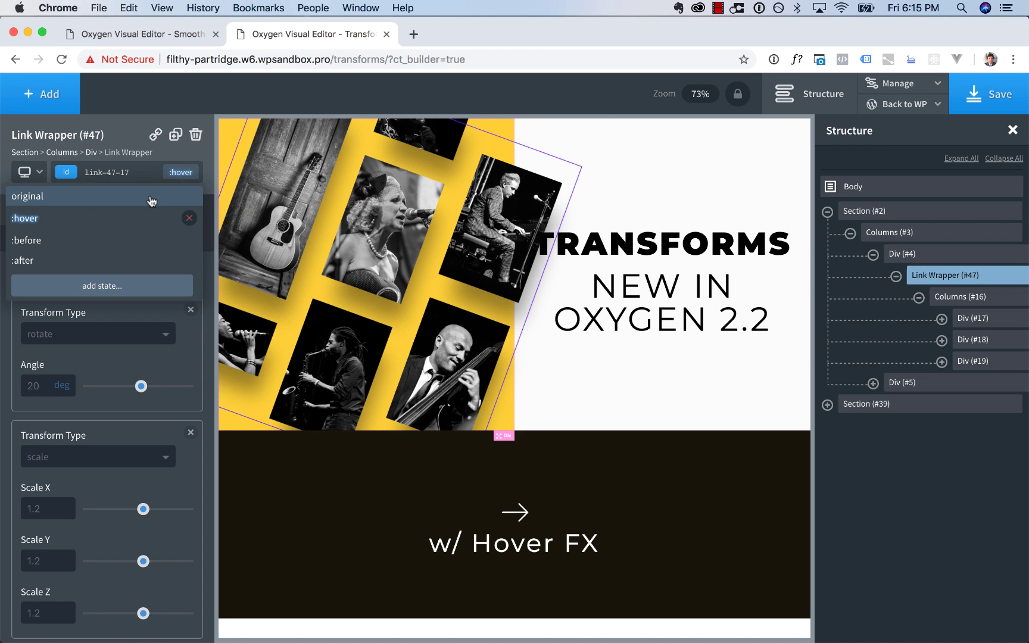
pyautogui.click(152, 200)
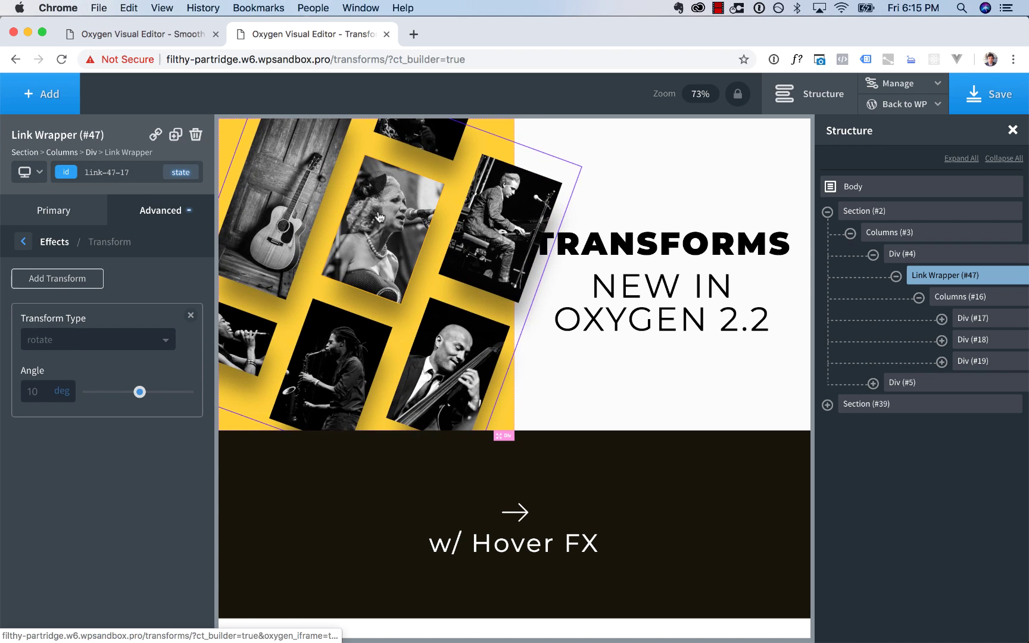